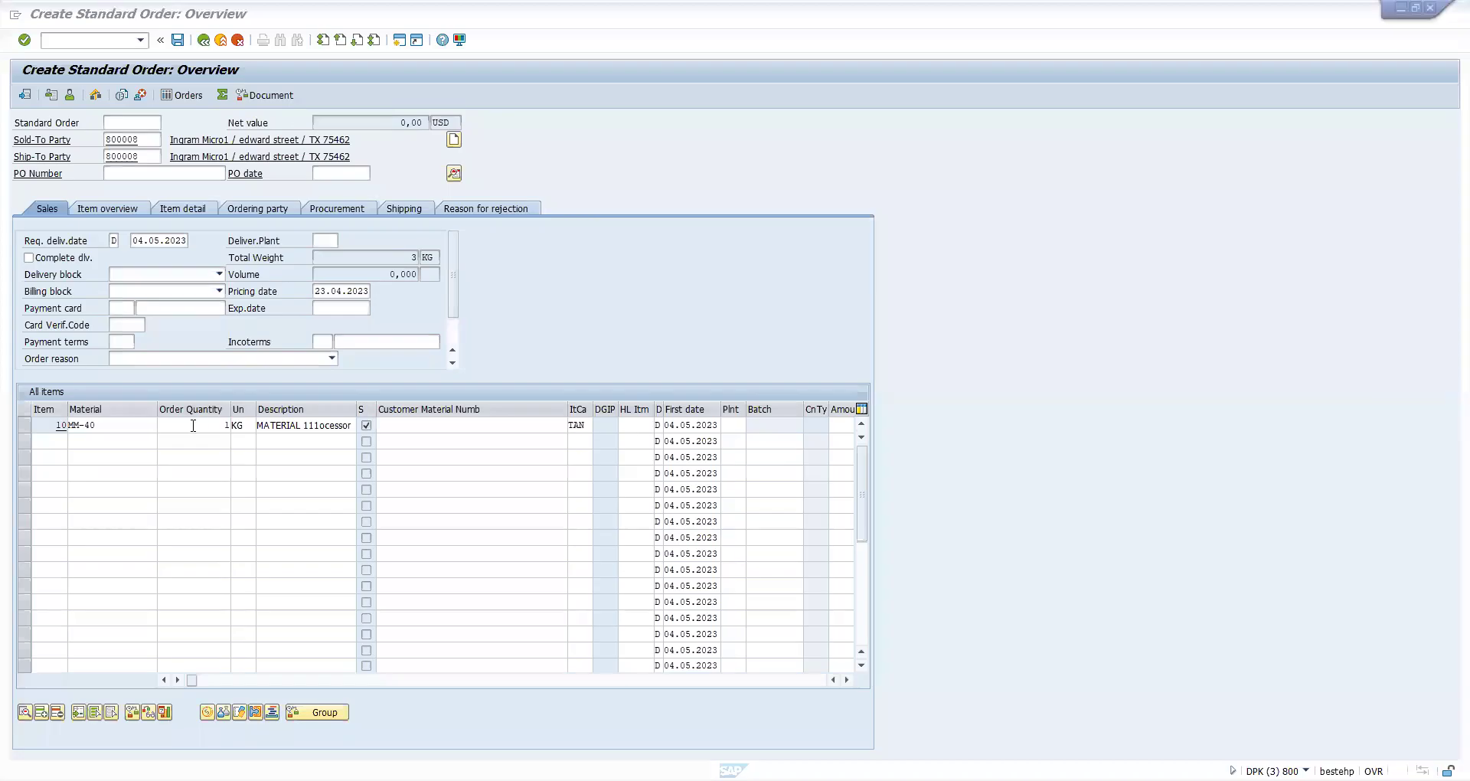
Enter plant EMC2 in item 10's shipping data; it is rejected as not defined for that sales area.
double_click(193, 426)
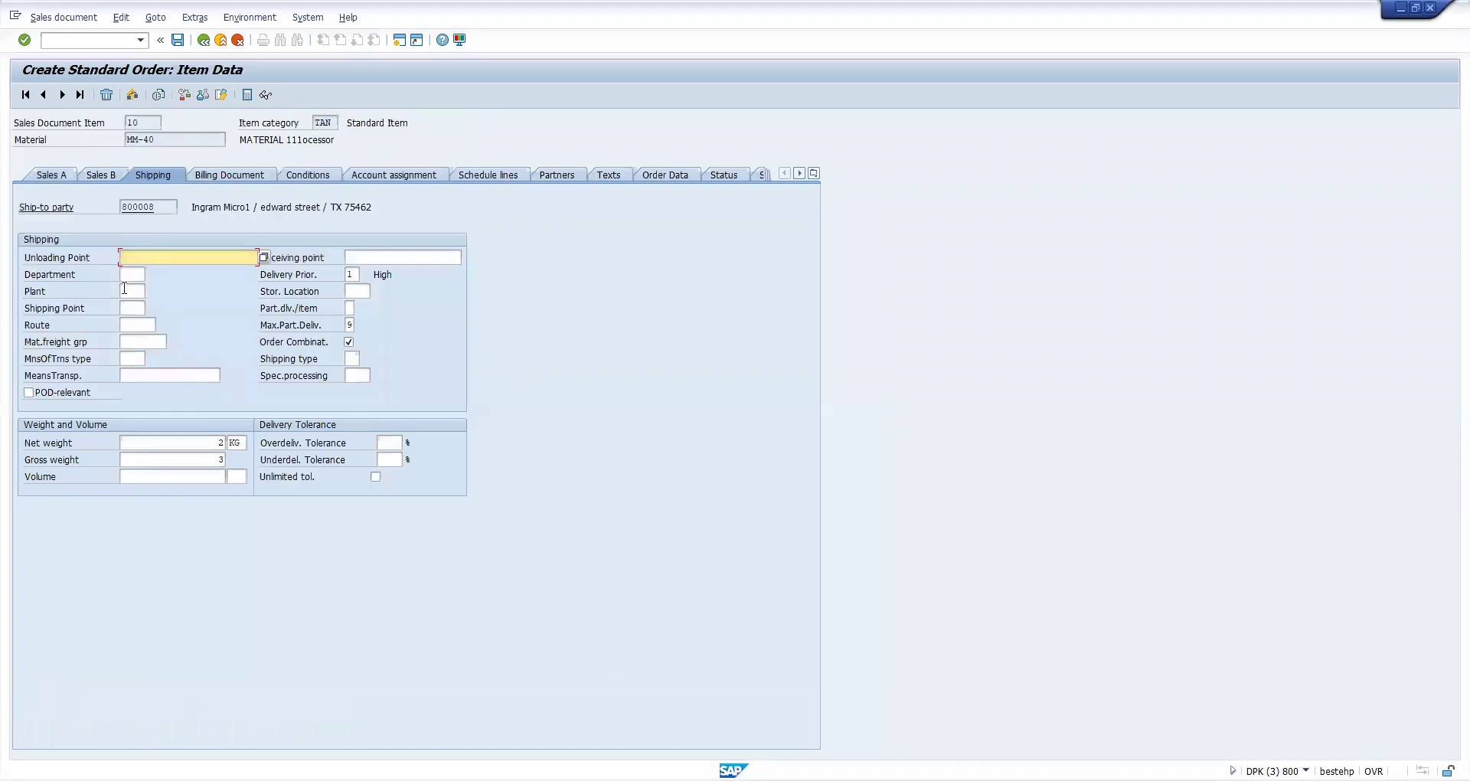
left_click(130, 290)
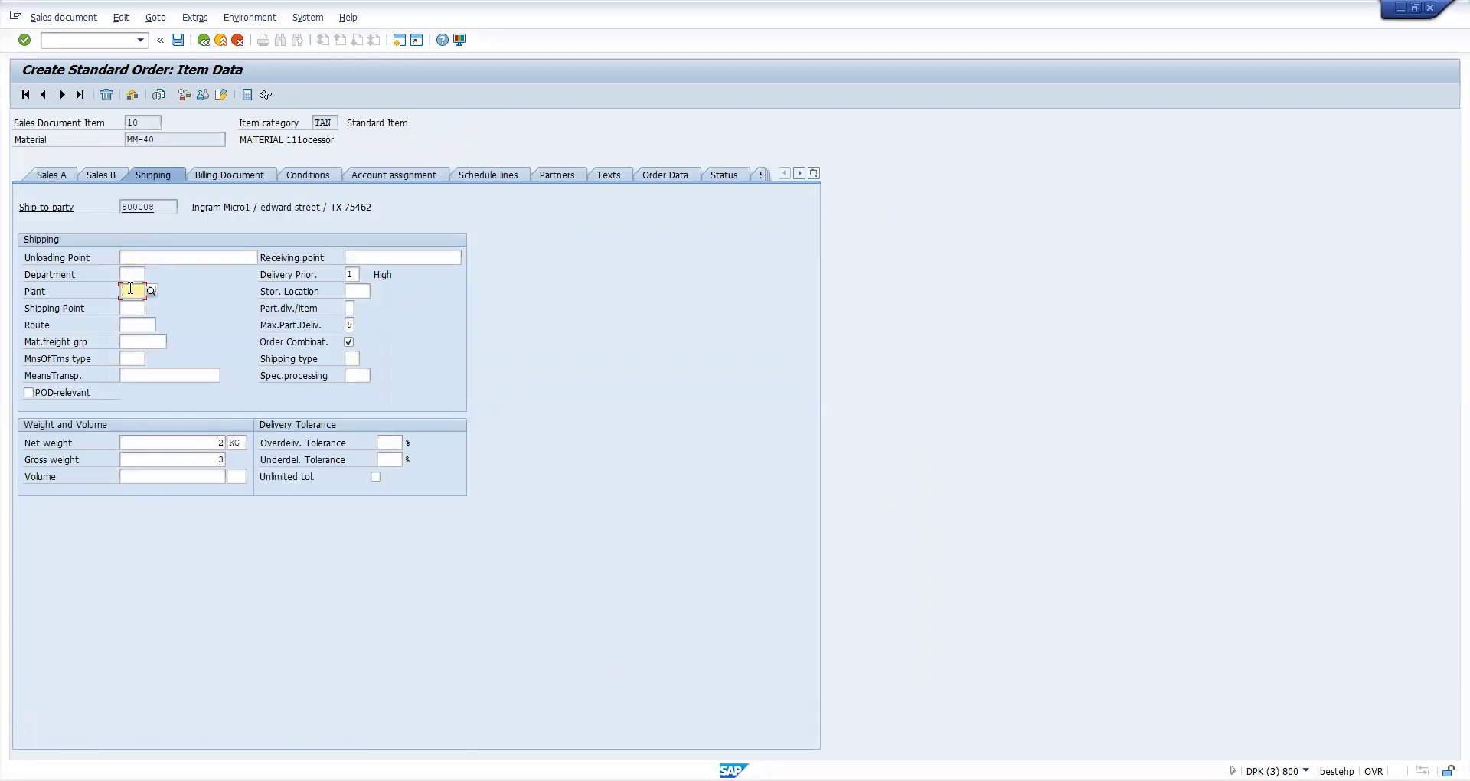
type("EMC2")
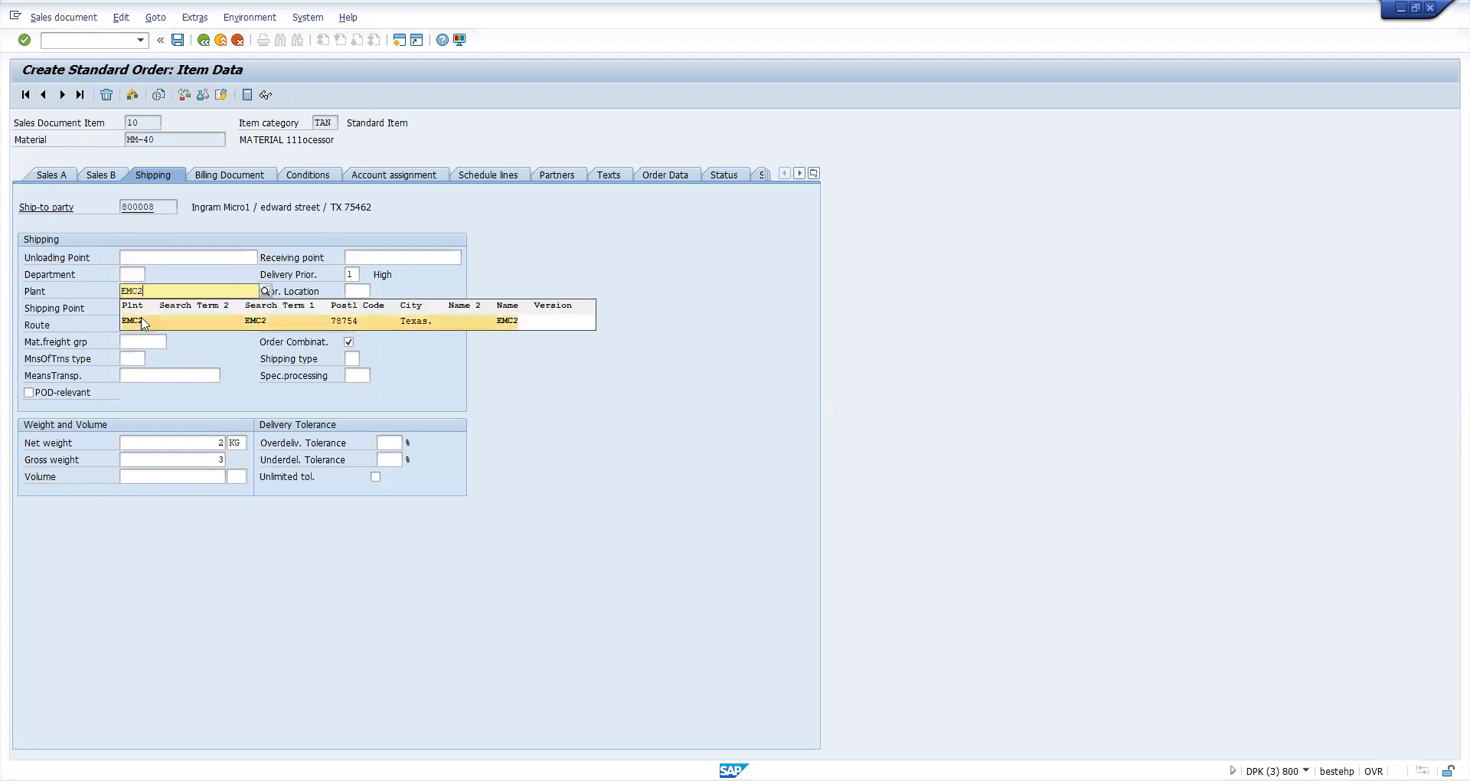
left_click(143, 321)
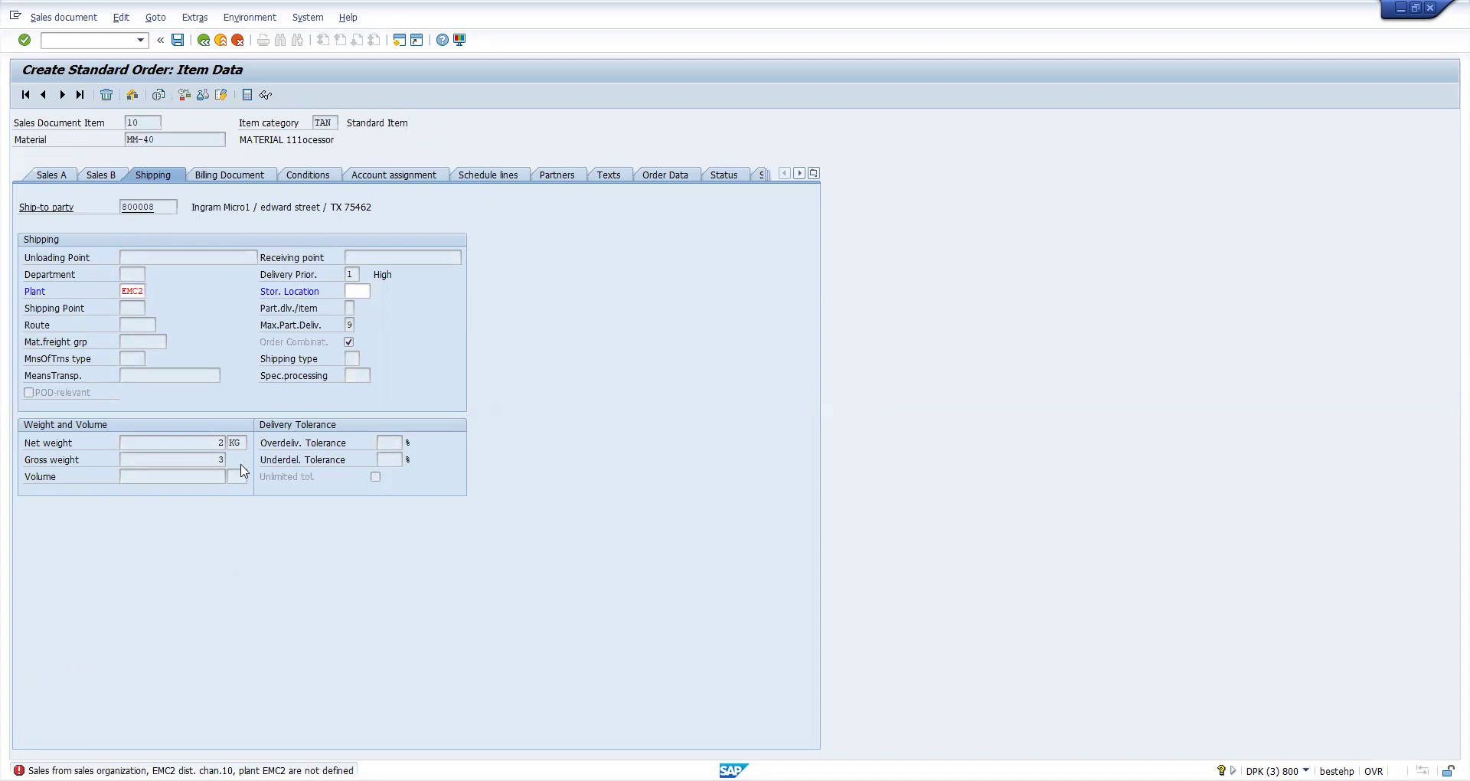
key("F1")
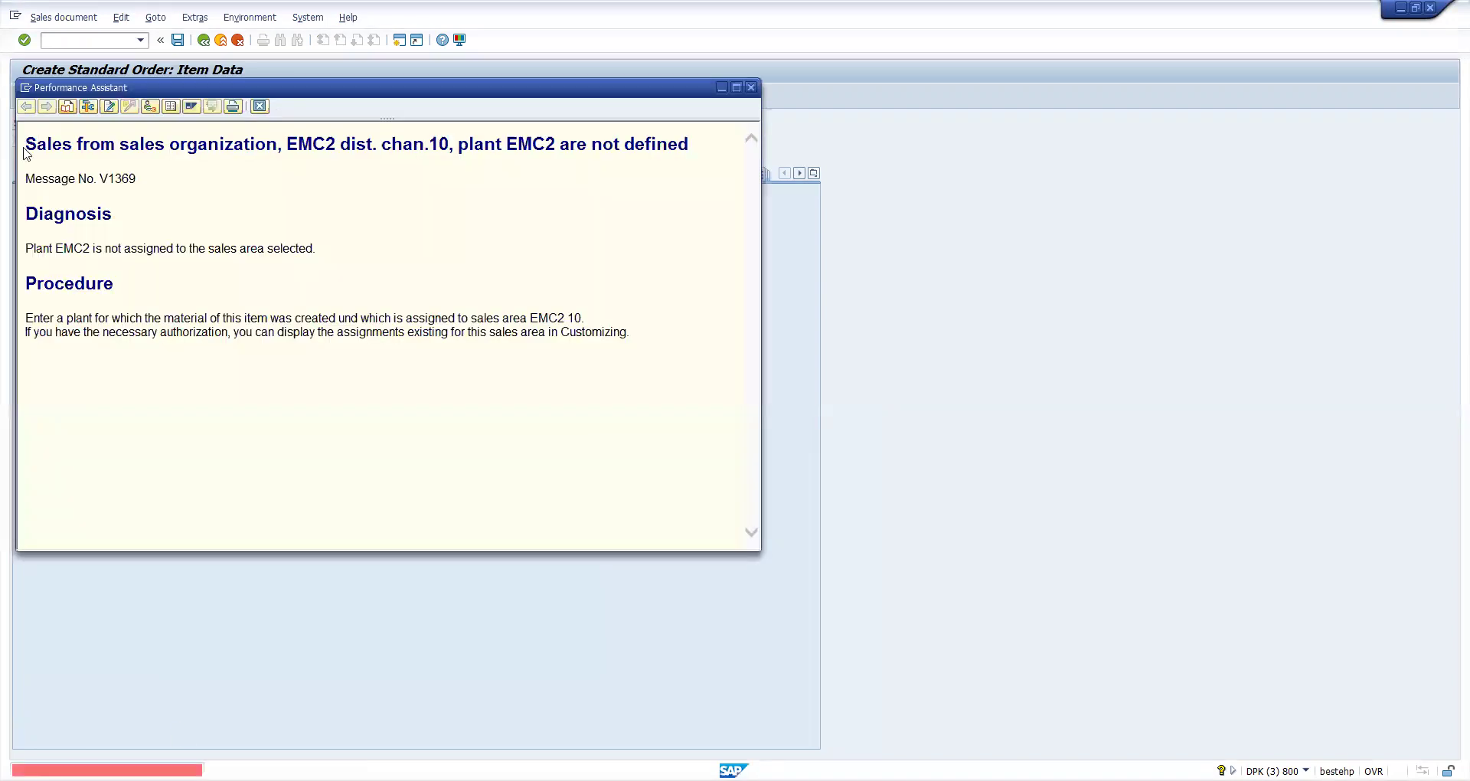
left_click_drag(25, 144, 487, 162)
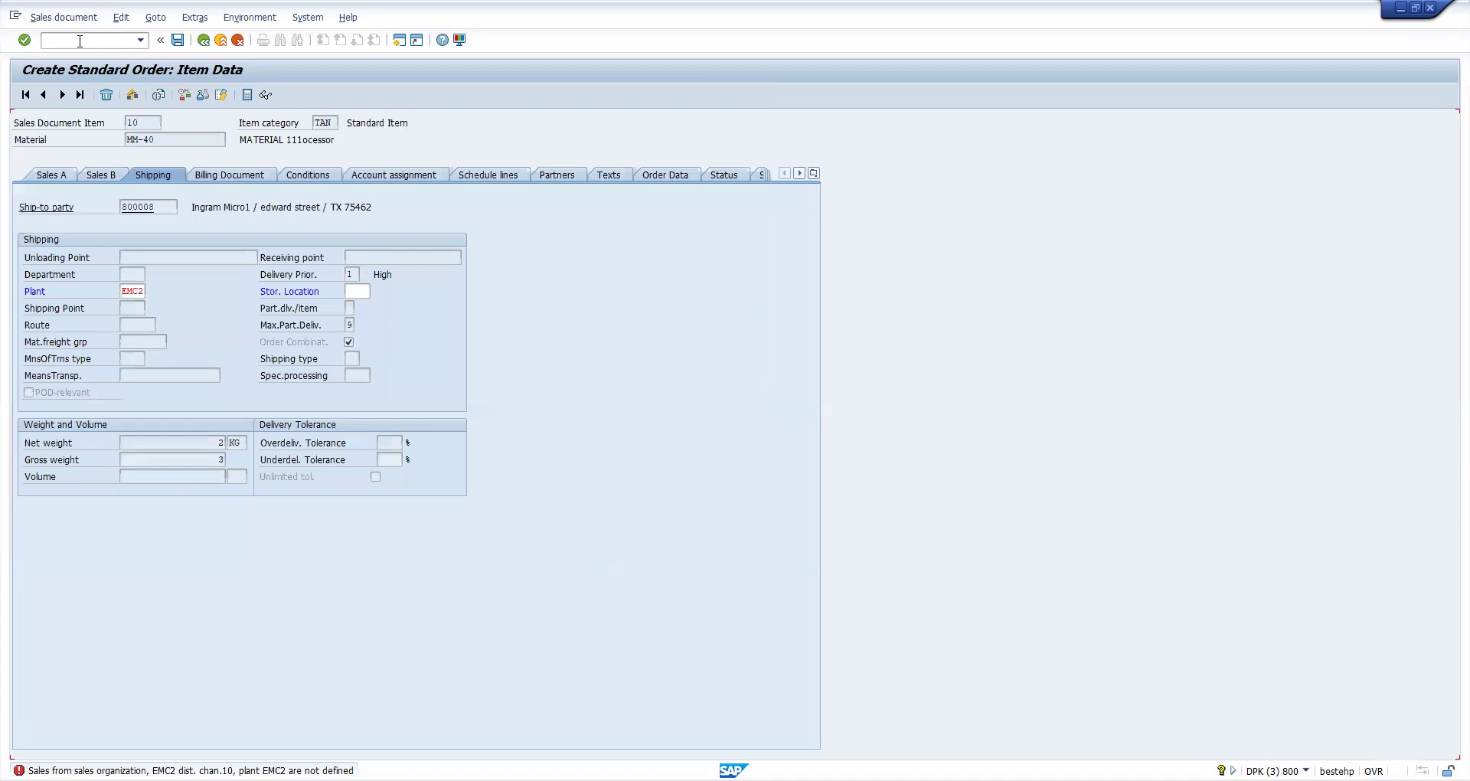
Start the material change (MM02) for material MM-40 and reach the view selection.
type("NM")
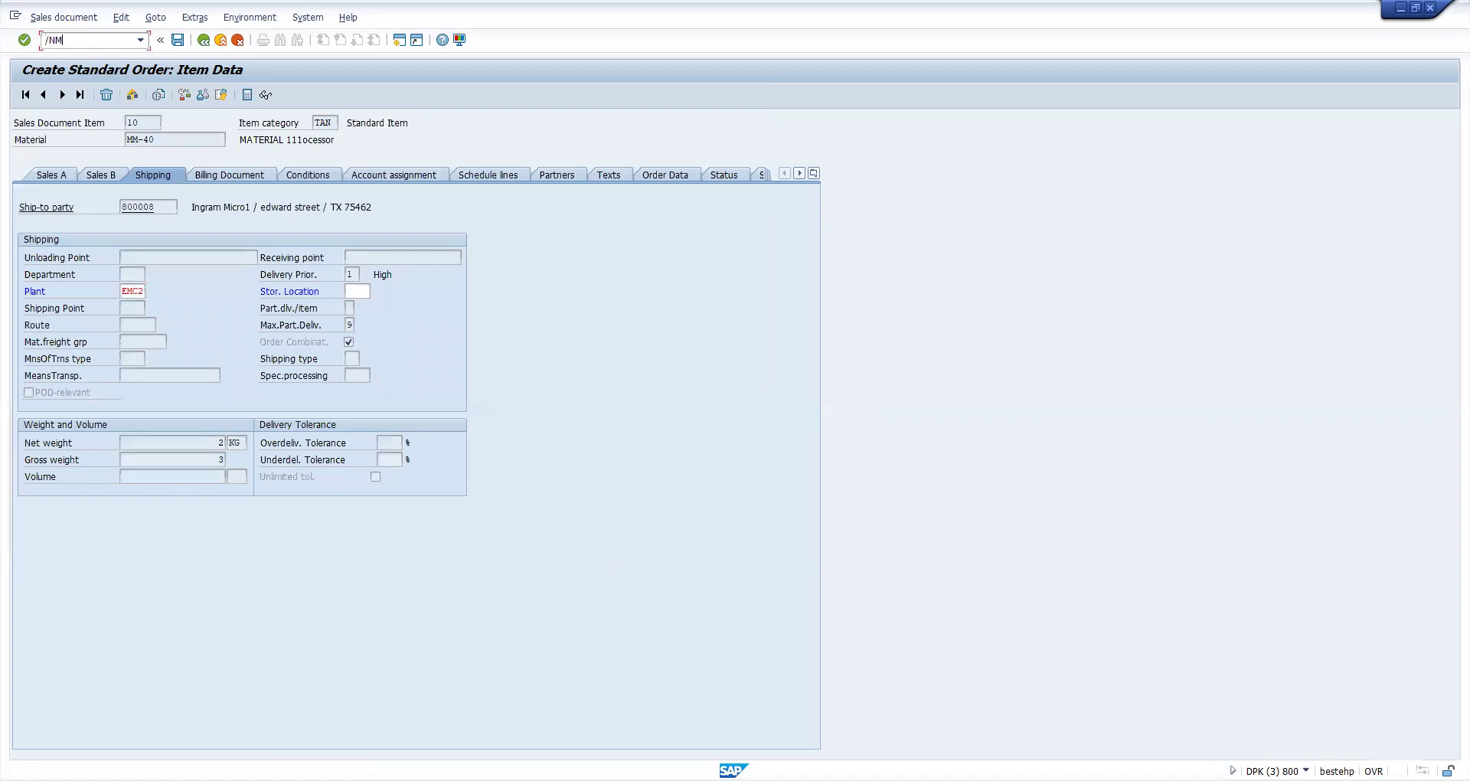
type("M02")
key("Return")
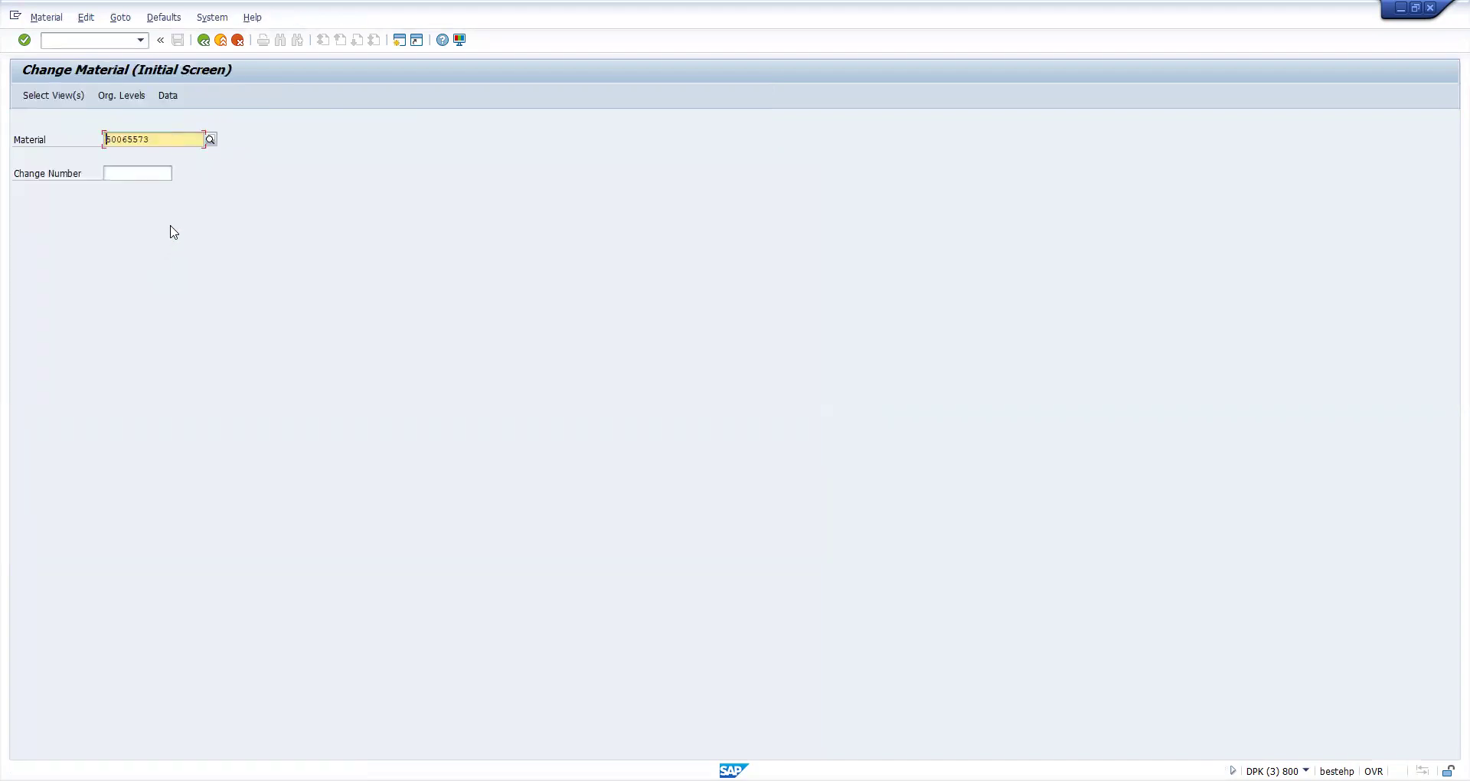
type("M")
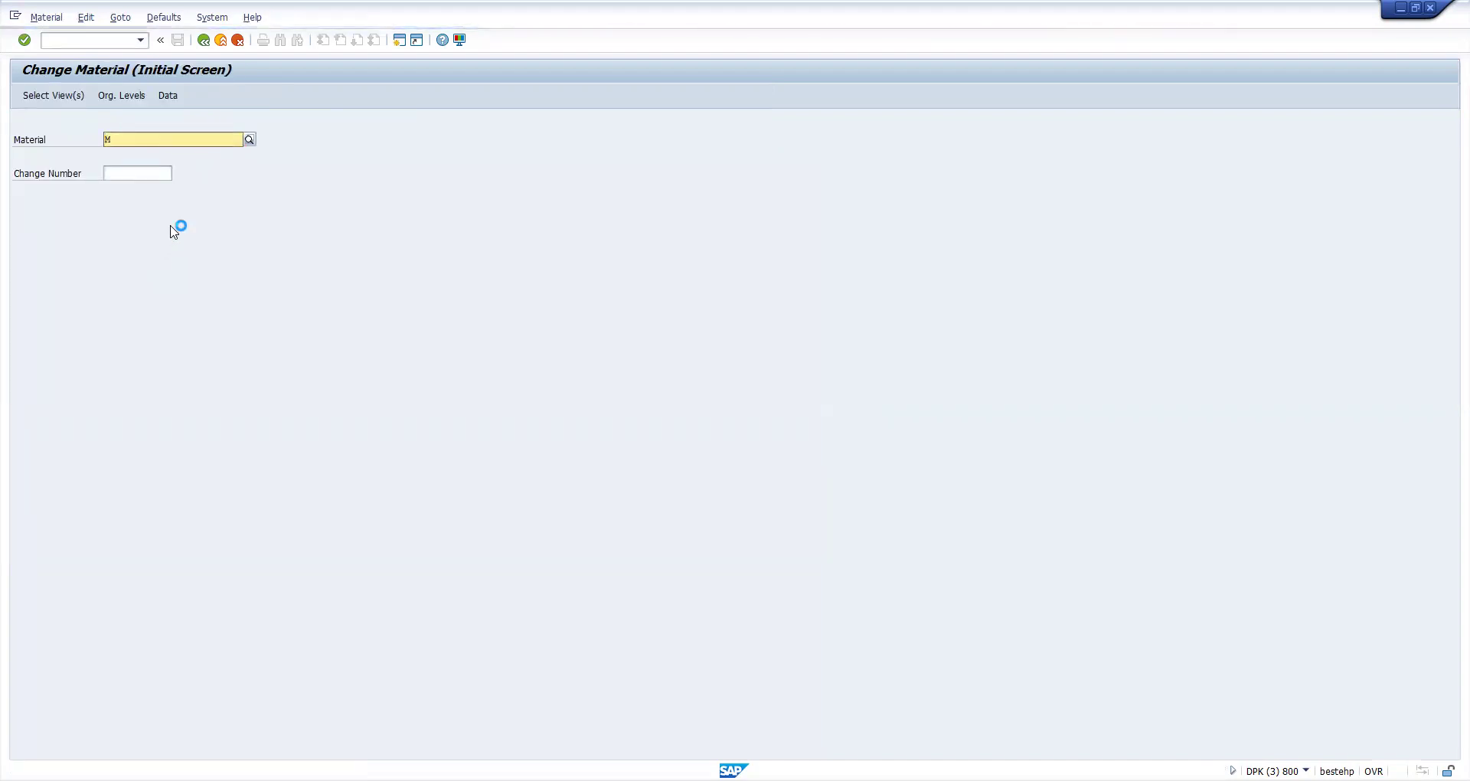
type("M-4")
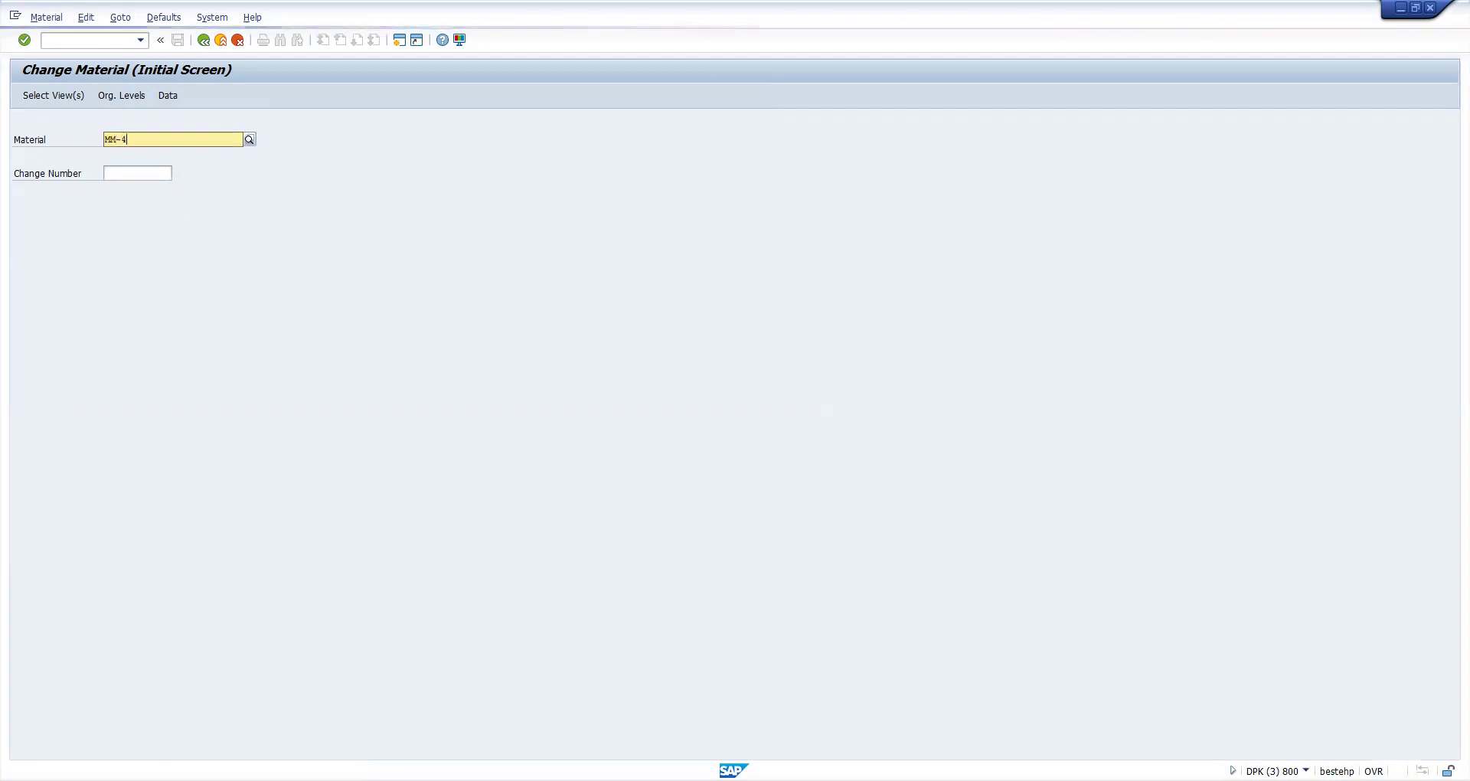
type("0")
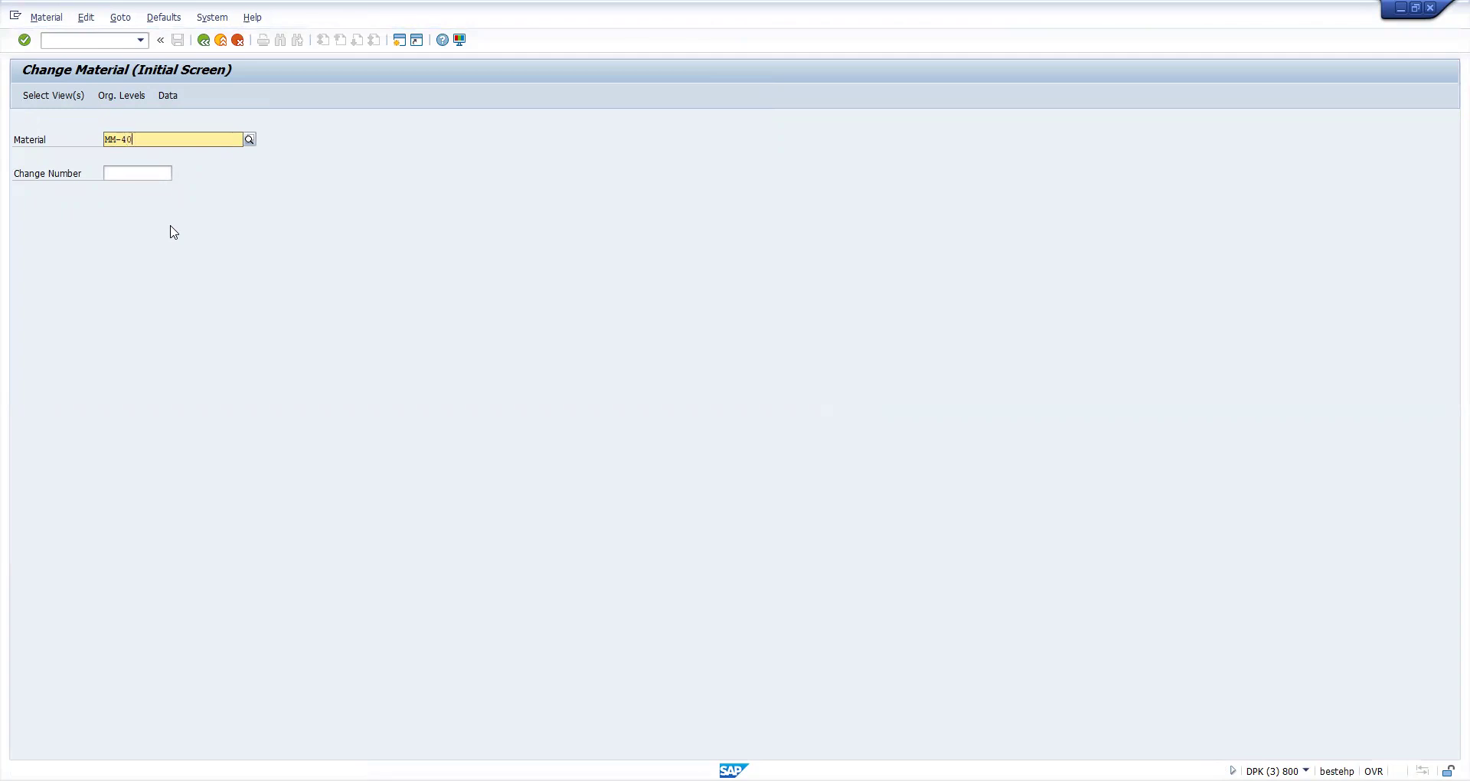
key("Return")
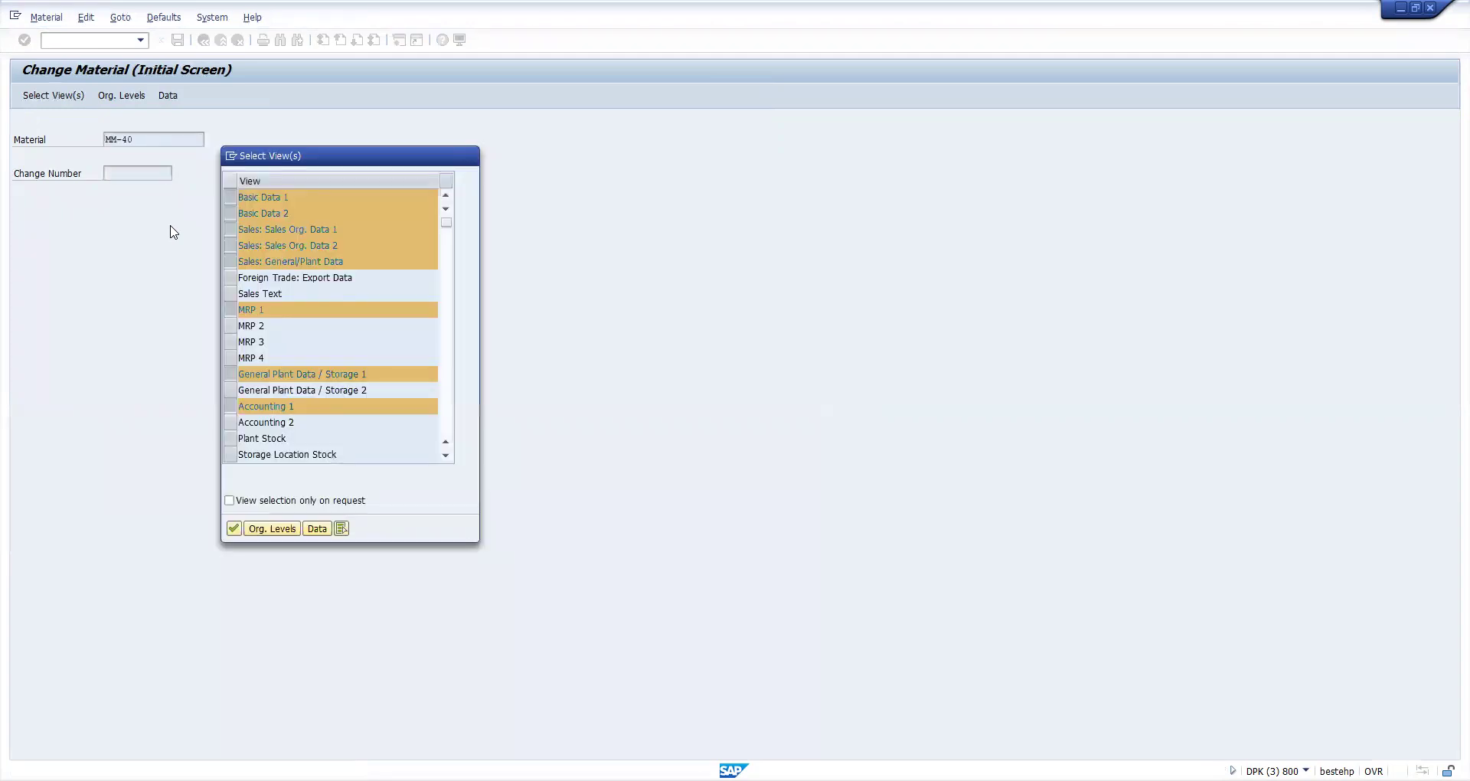
Set organizational levels to plant EMC2 and storage location SALE; rejected for sales area UNCD/U1.
key("Return")
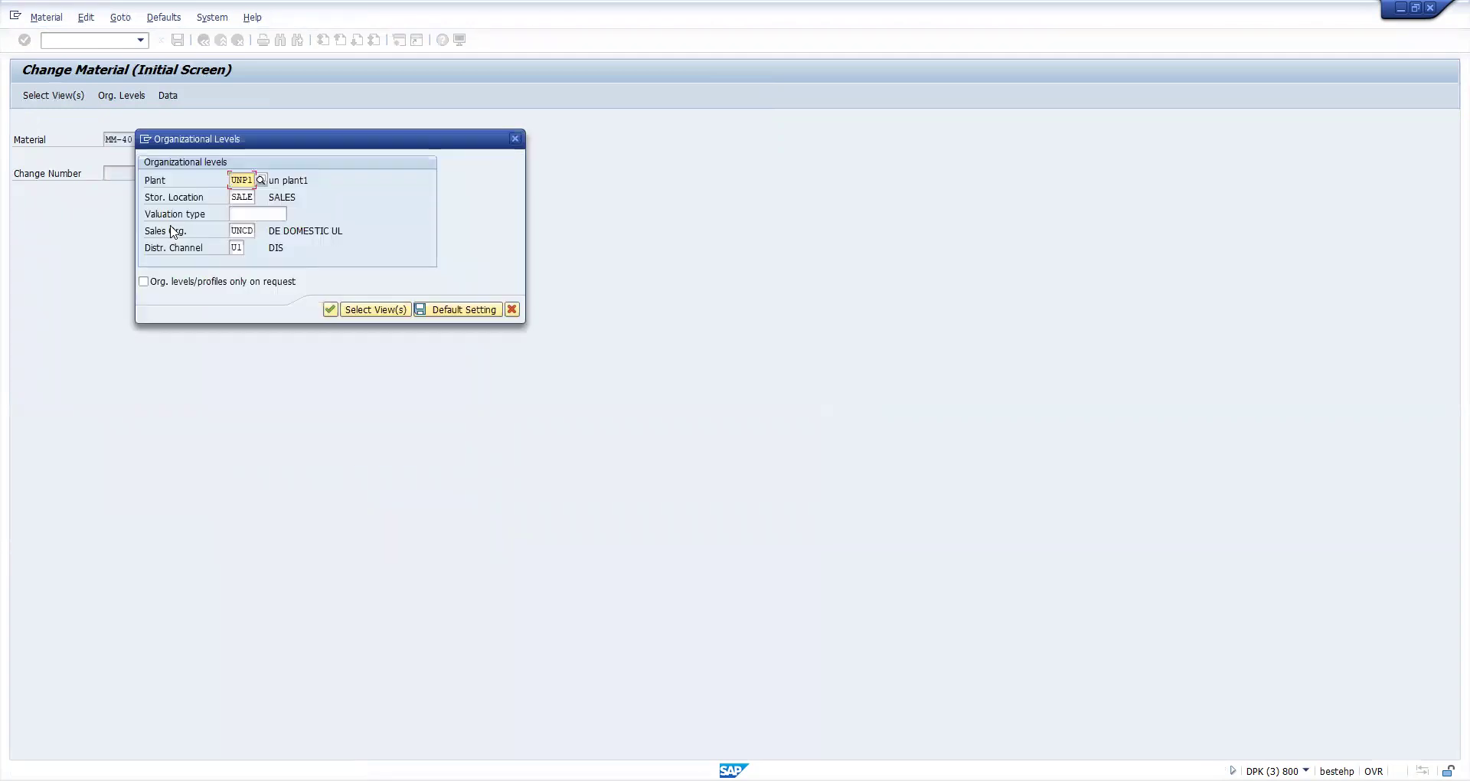
type("EMCP1")
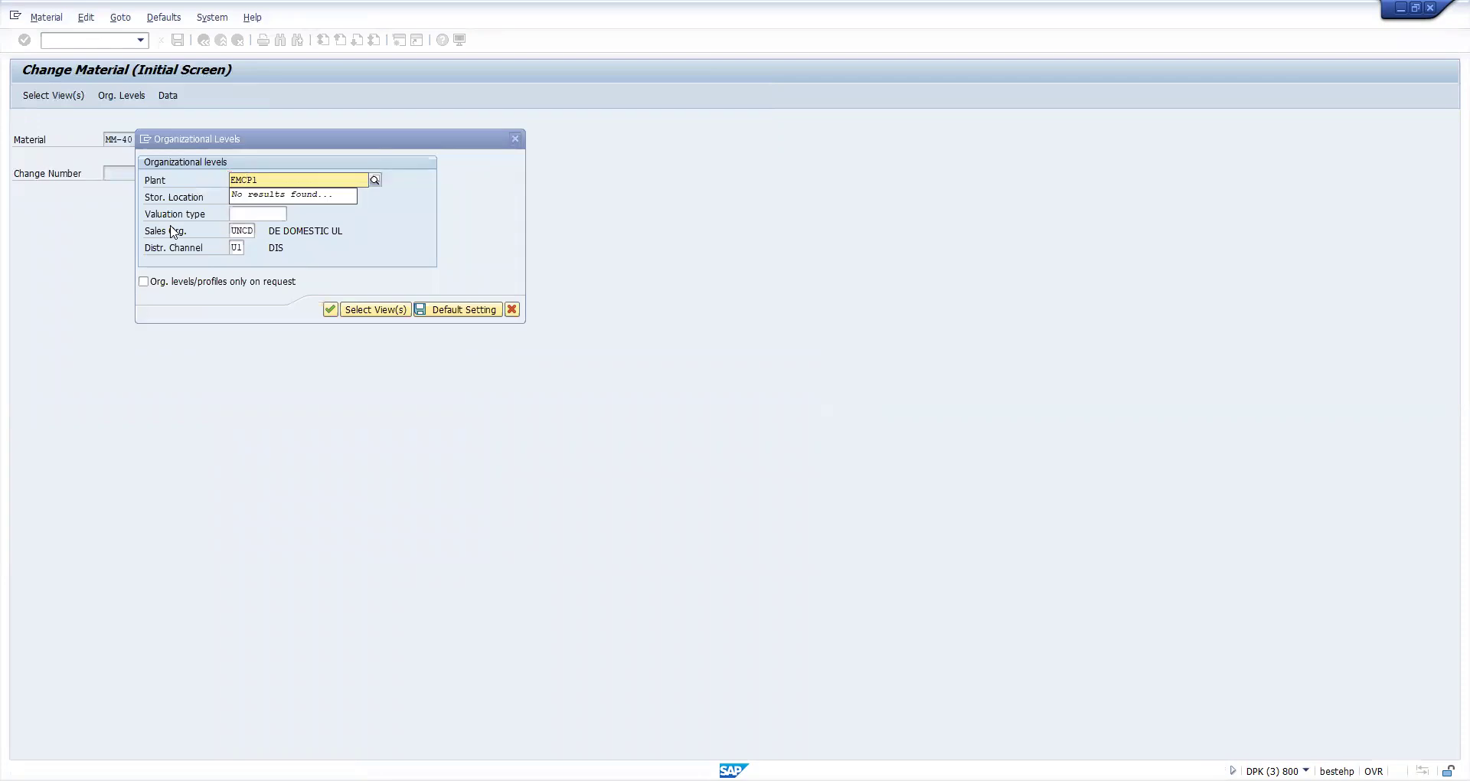
key("BackSpace")
key("BackSpace")
type("2")
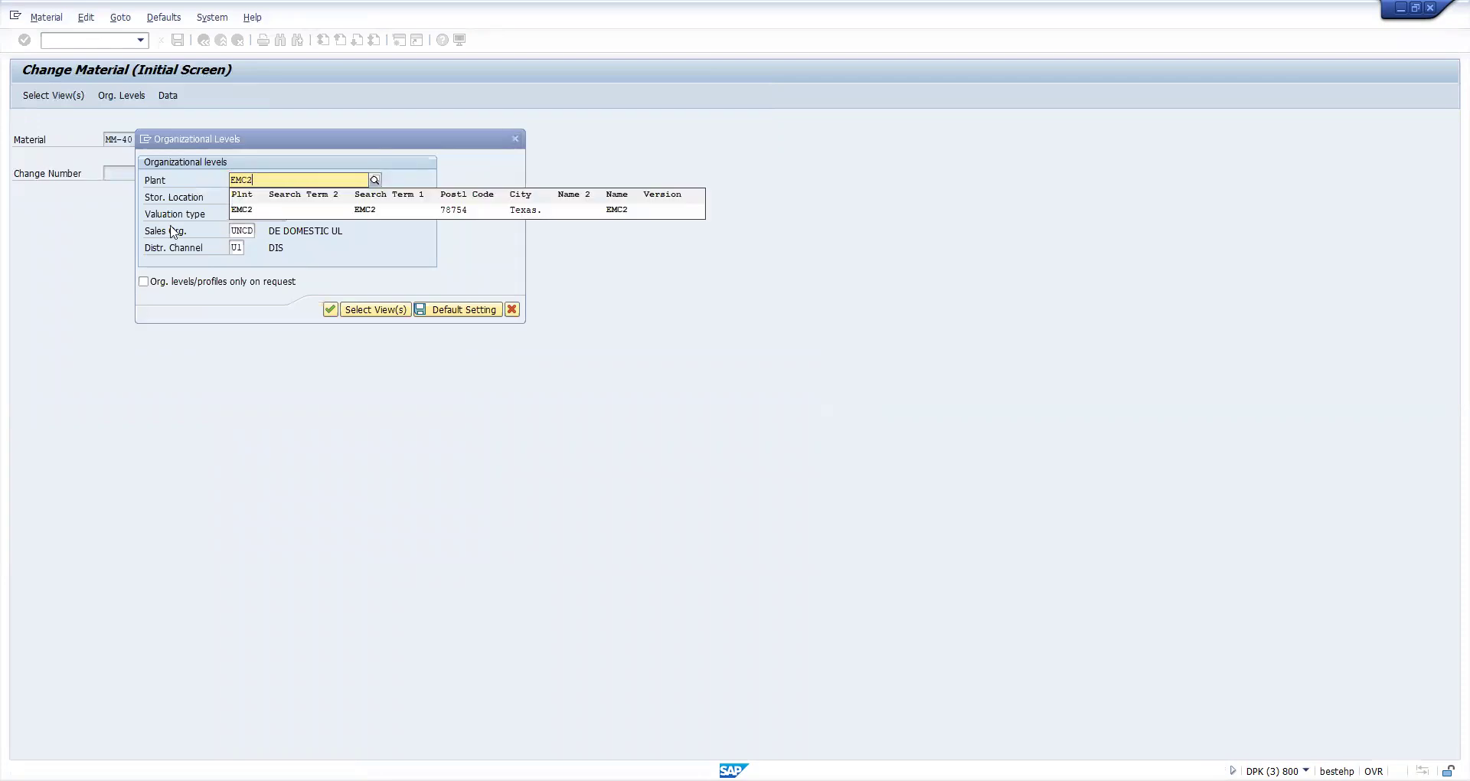
key("Return")
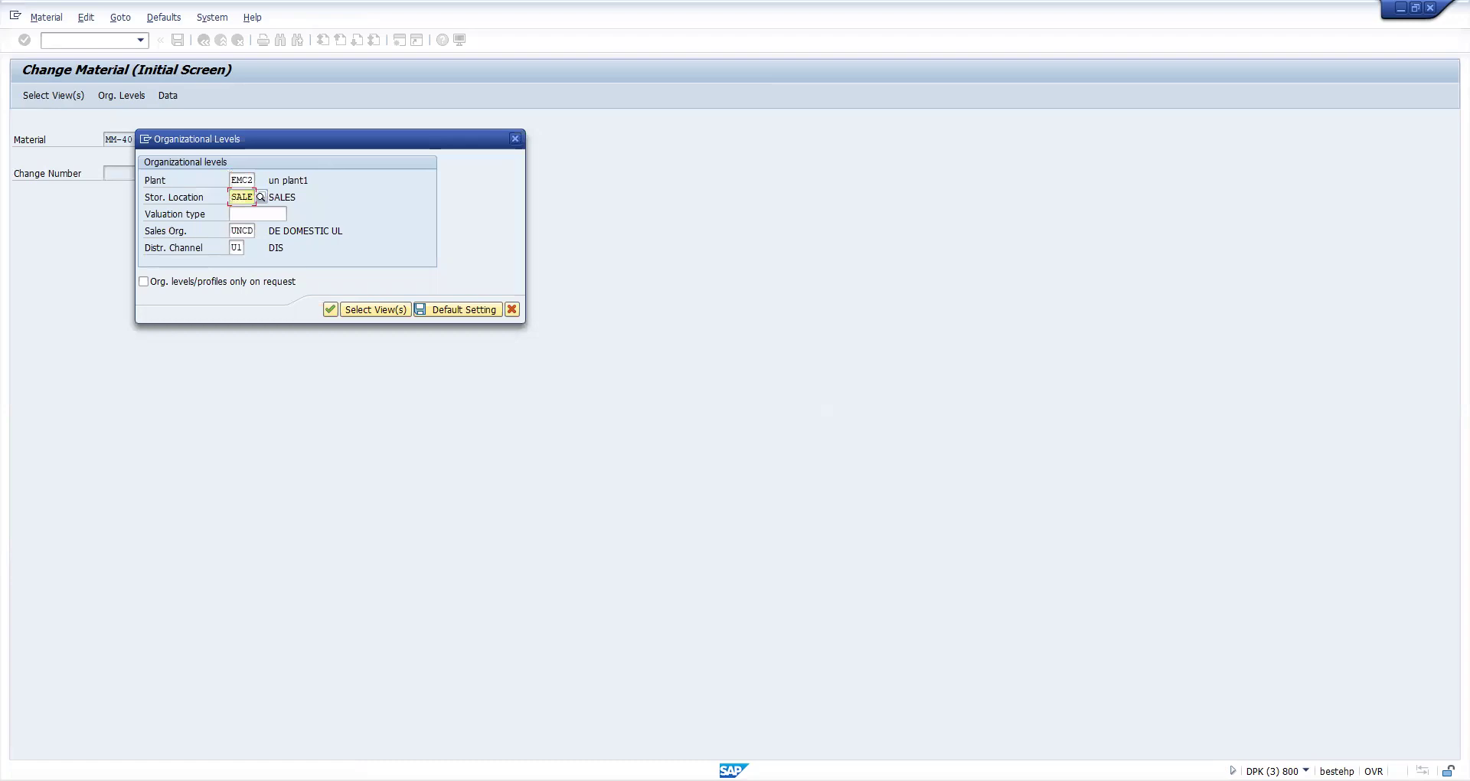
type("EMC2E")
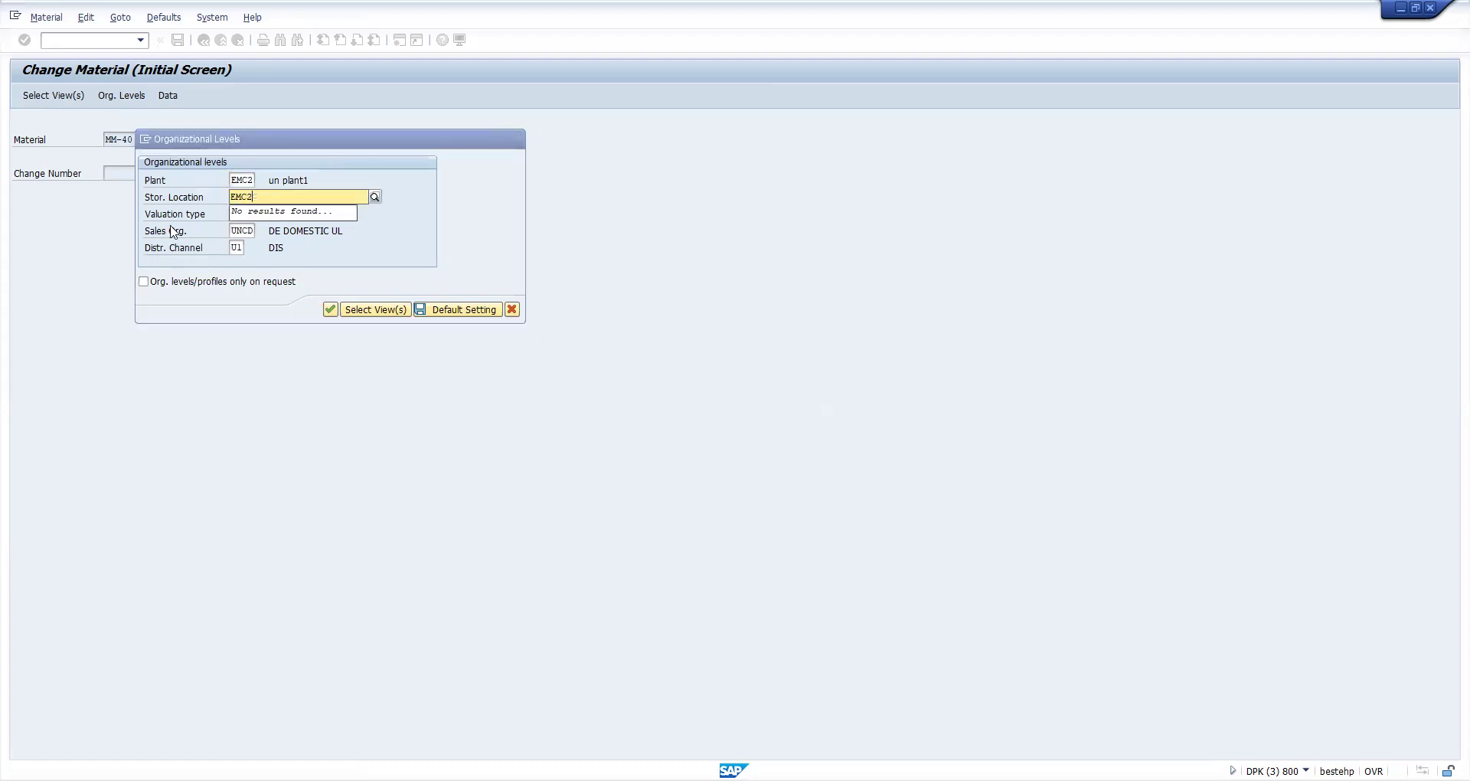
key("Return")
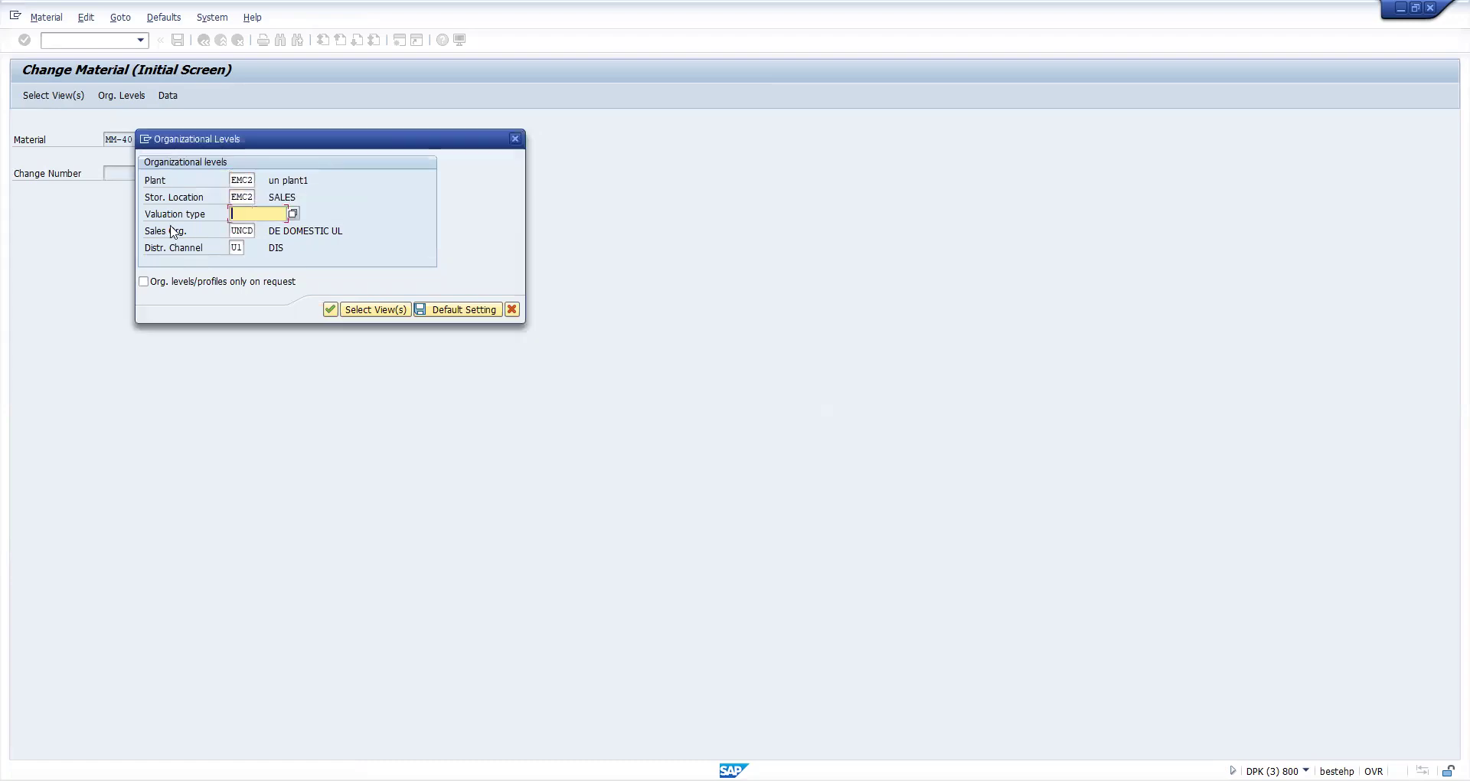
key("Tab")
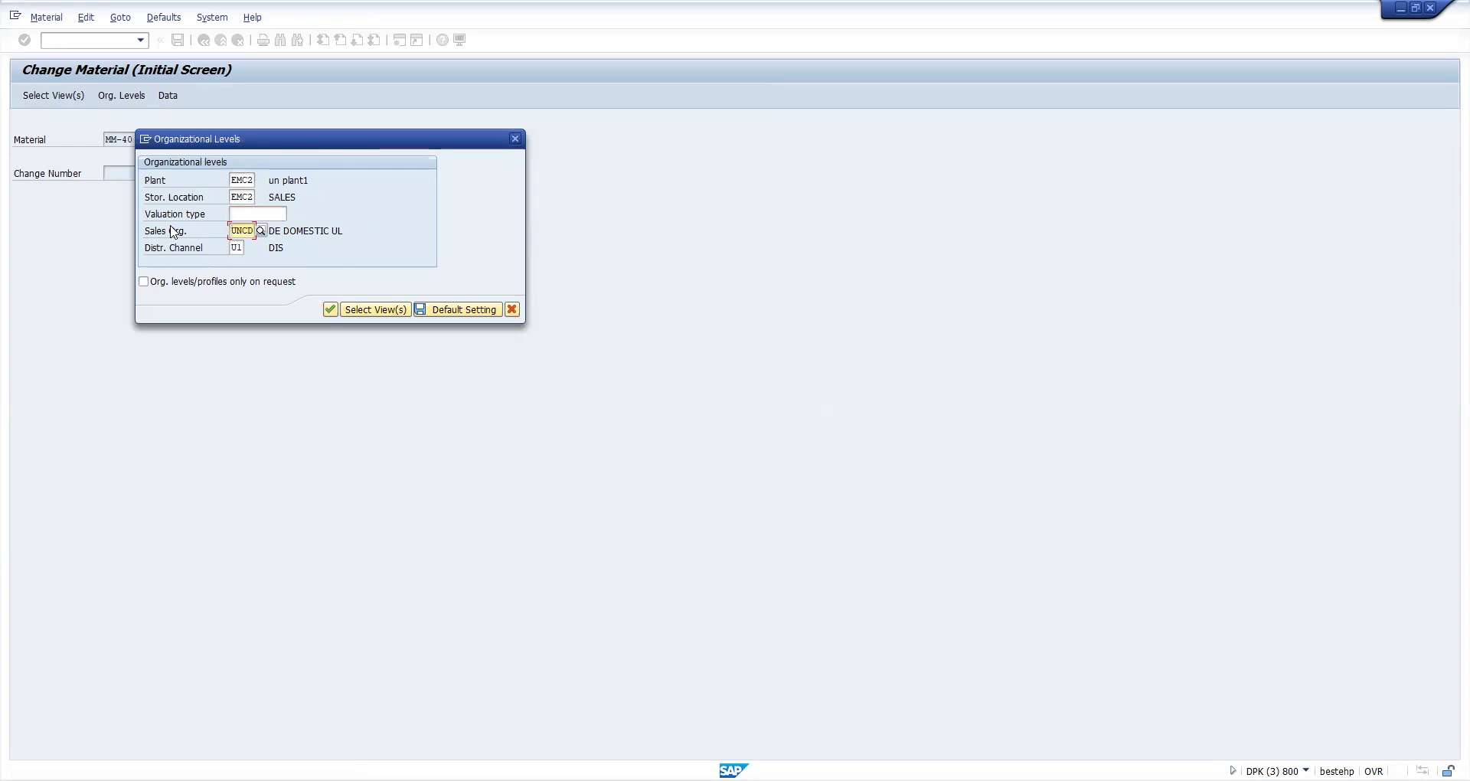
left_click(231, 195)
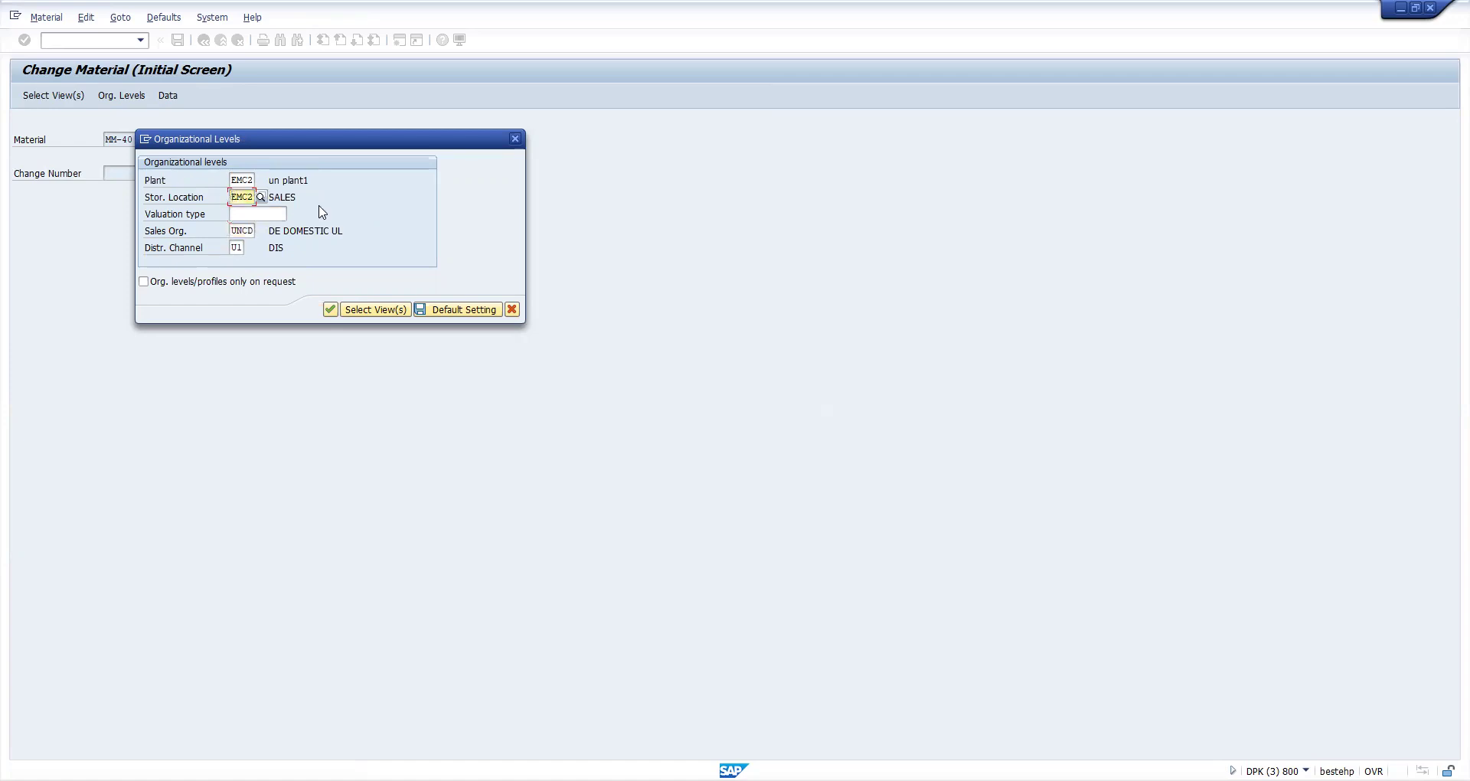
type("SALE")
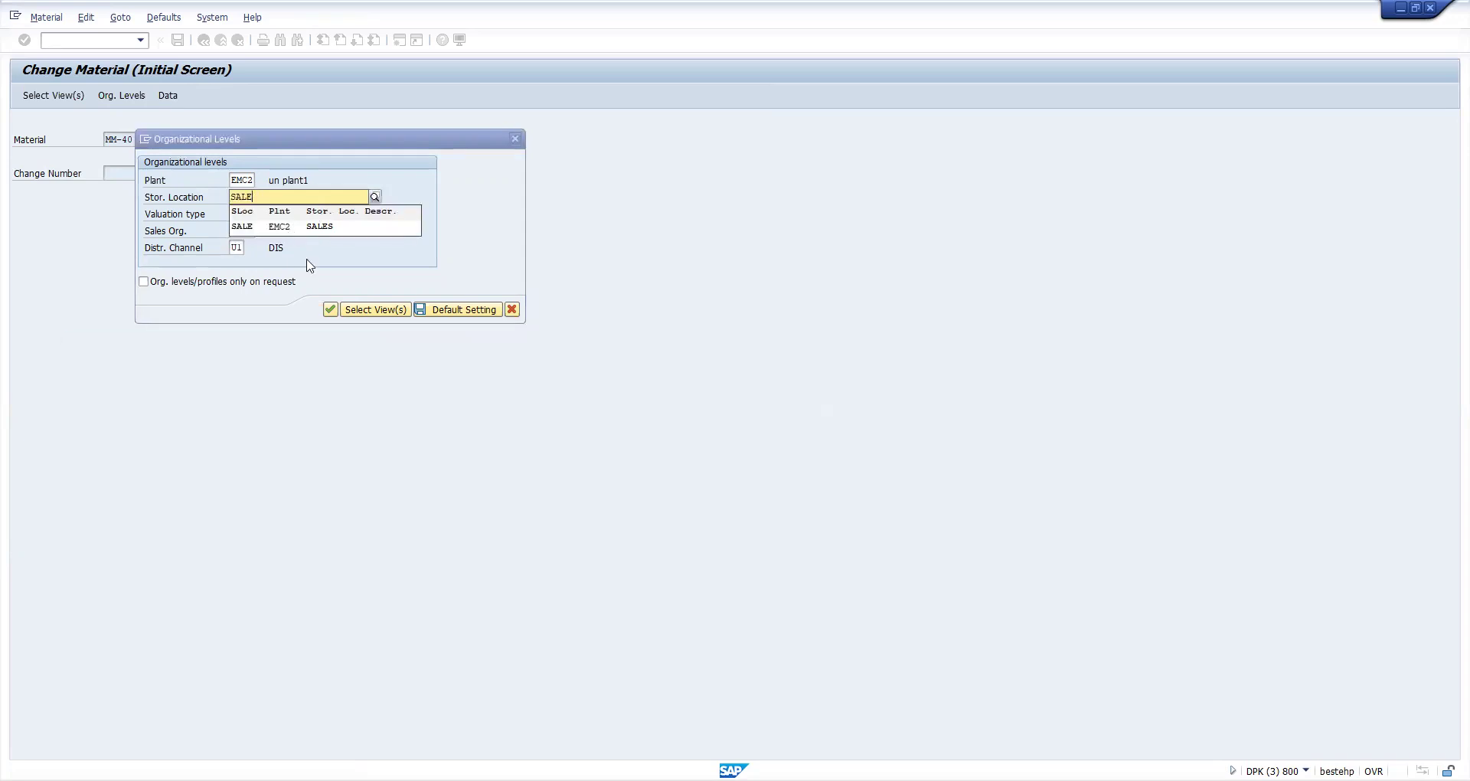
key("Return")
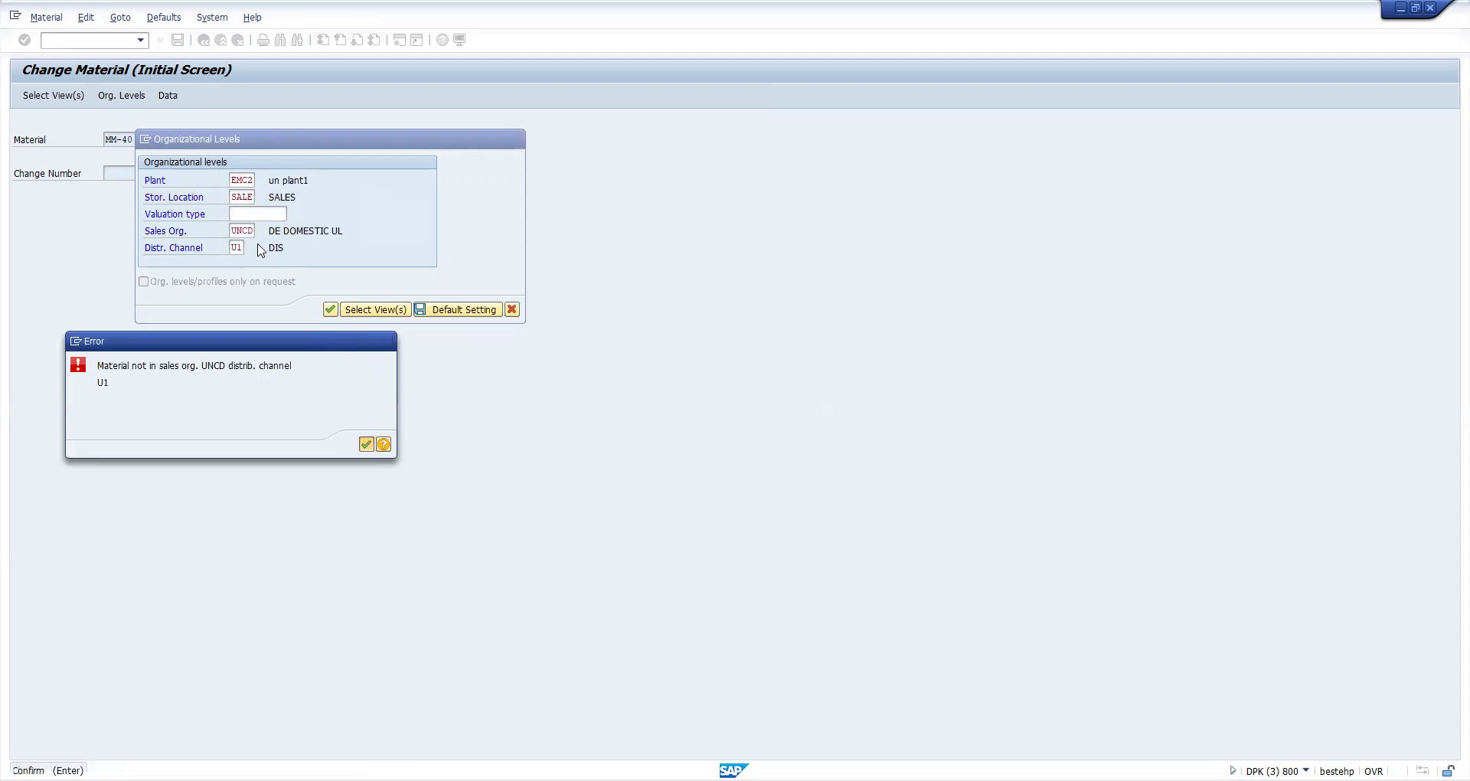
Change the sales organization to EMC2 and distribution channel to 10, opening MM-40's data.
key("Return")
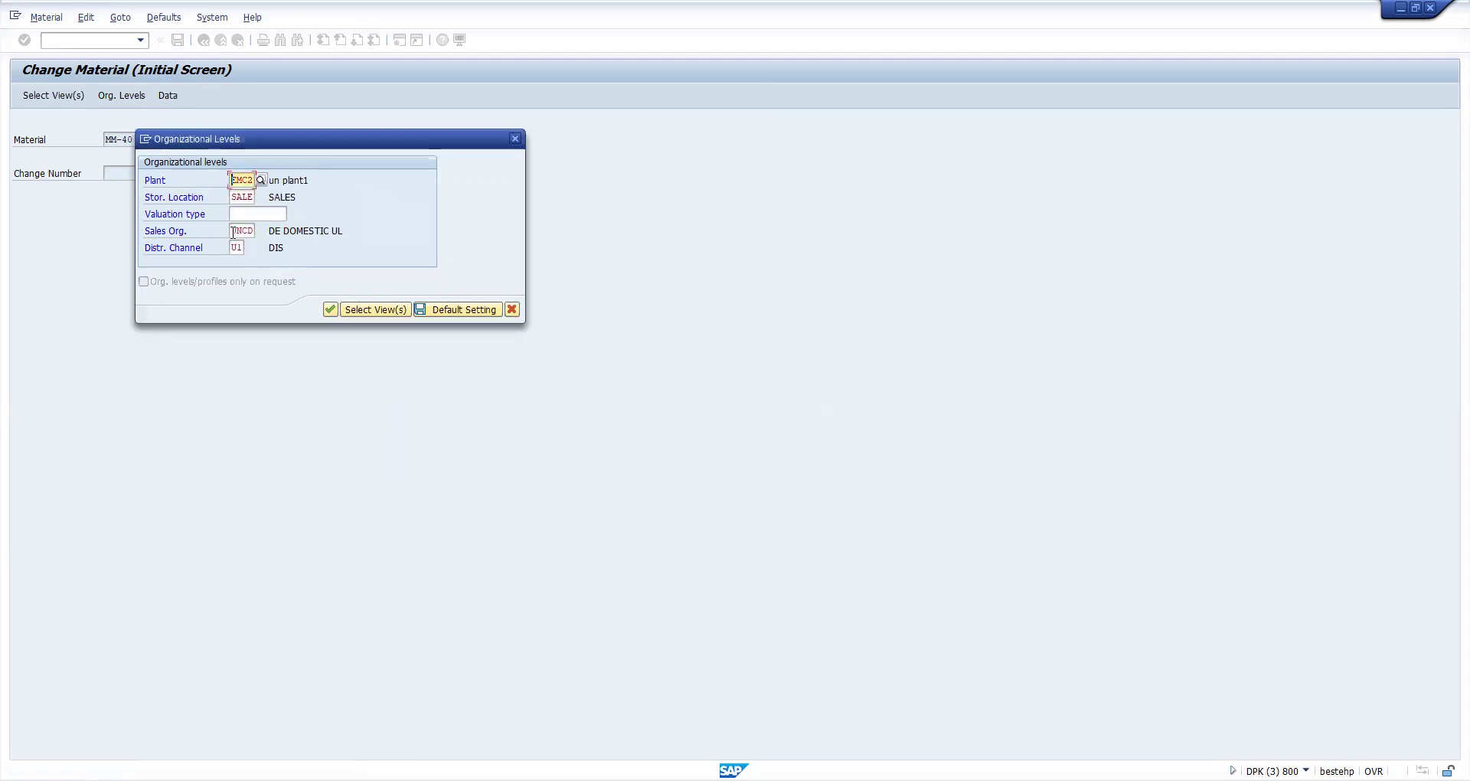
left_click(234, 230)
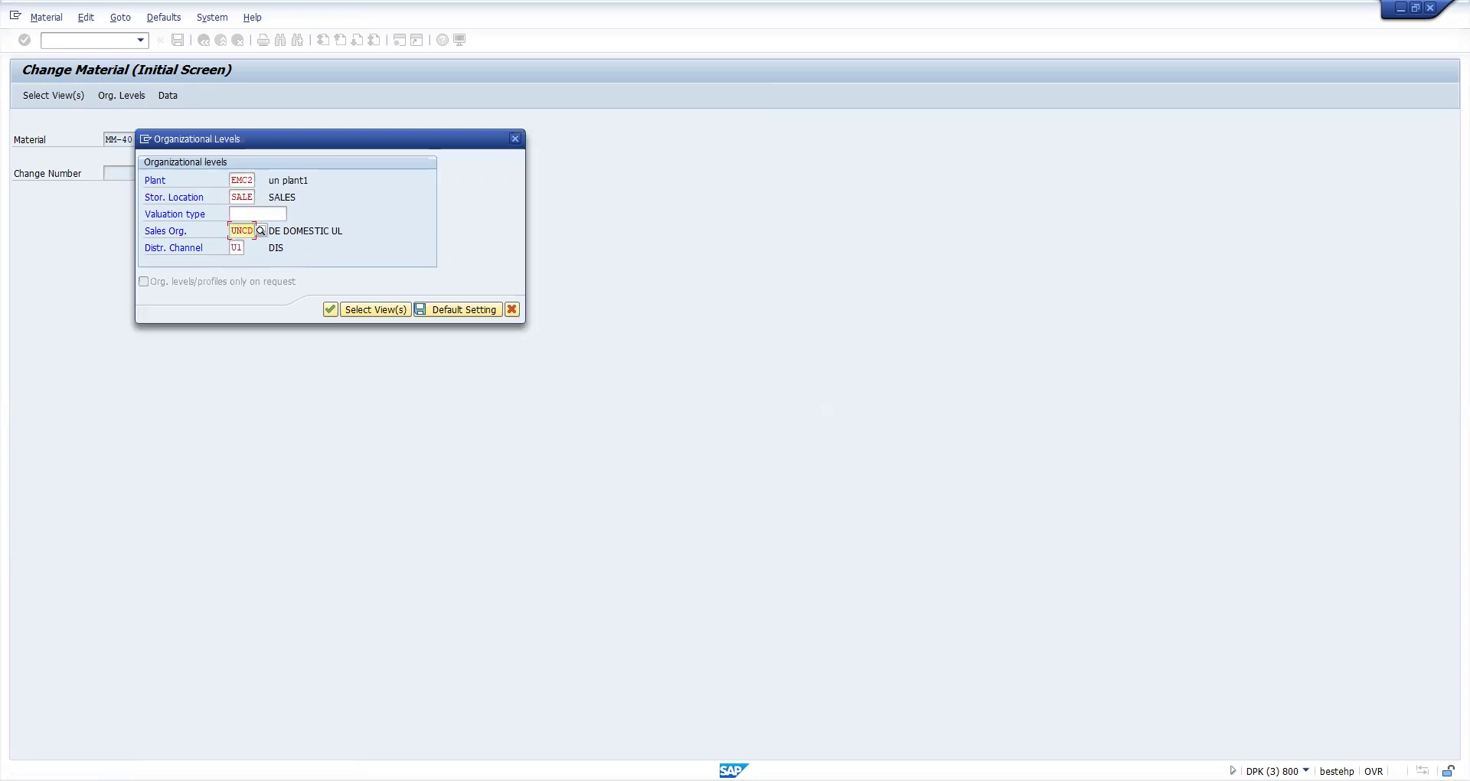
type("EMC2")
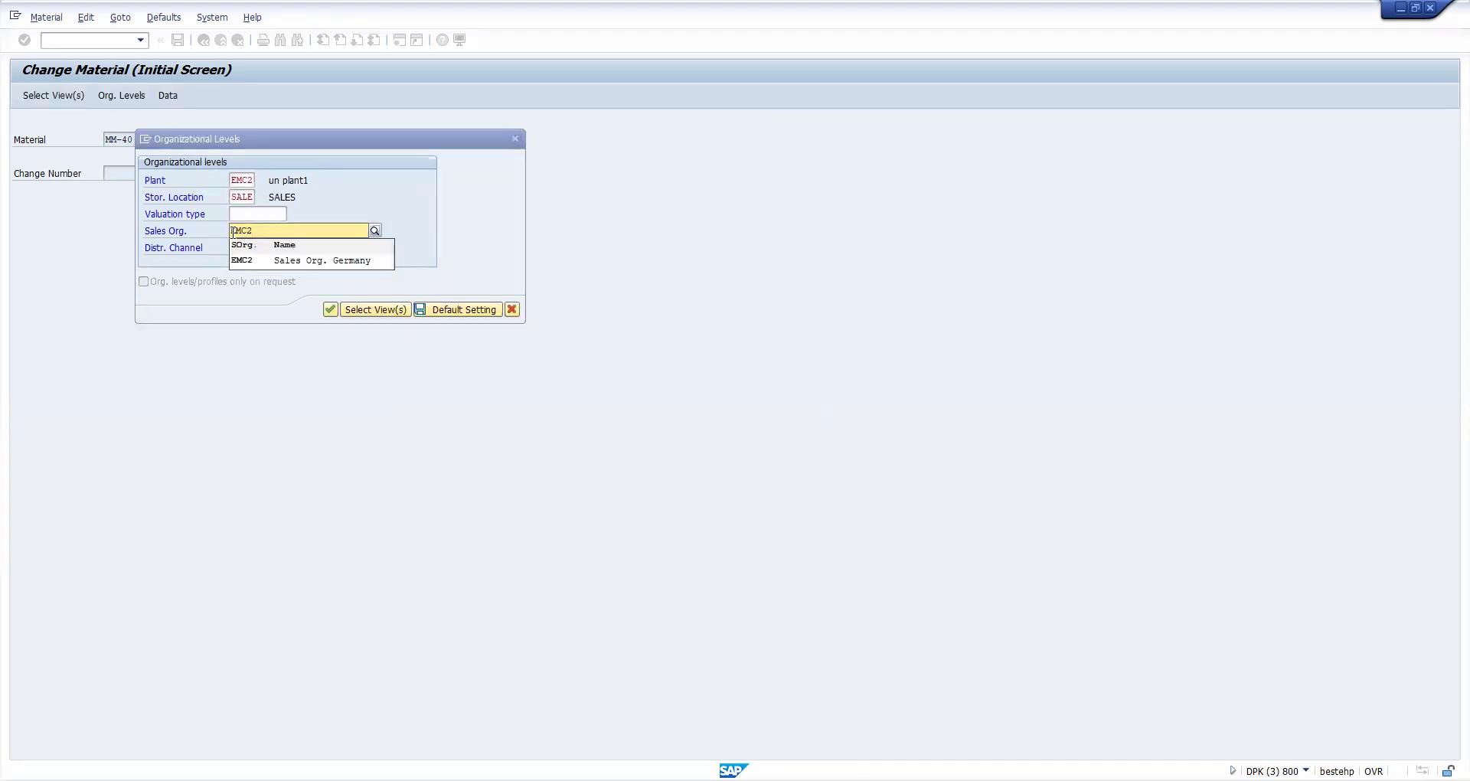
key("Return")
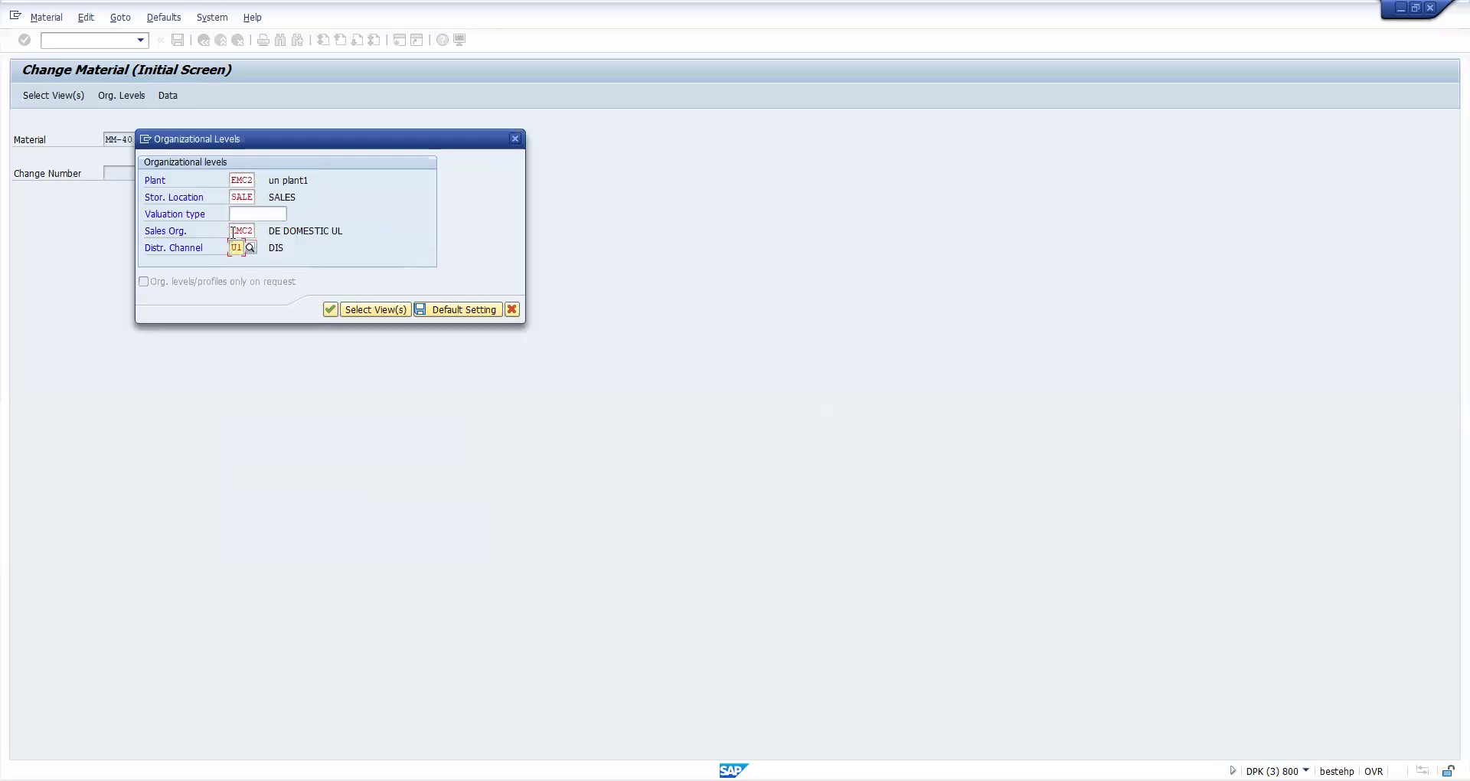
type("U")
key("BackSpace")
type("10")
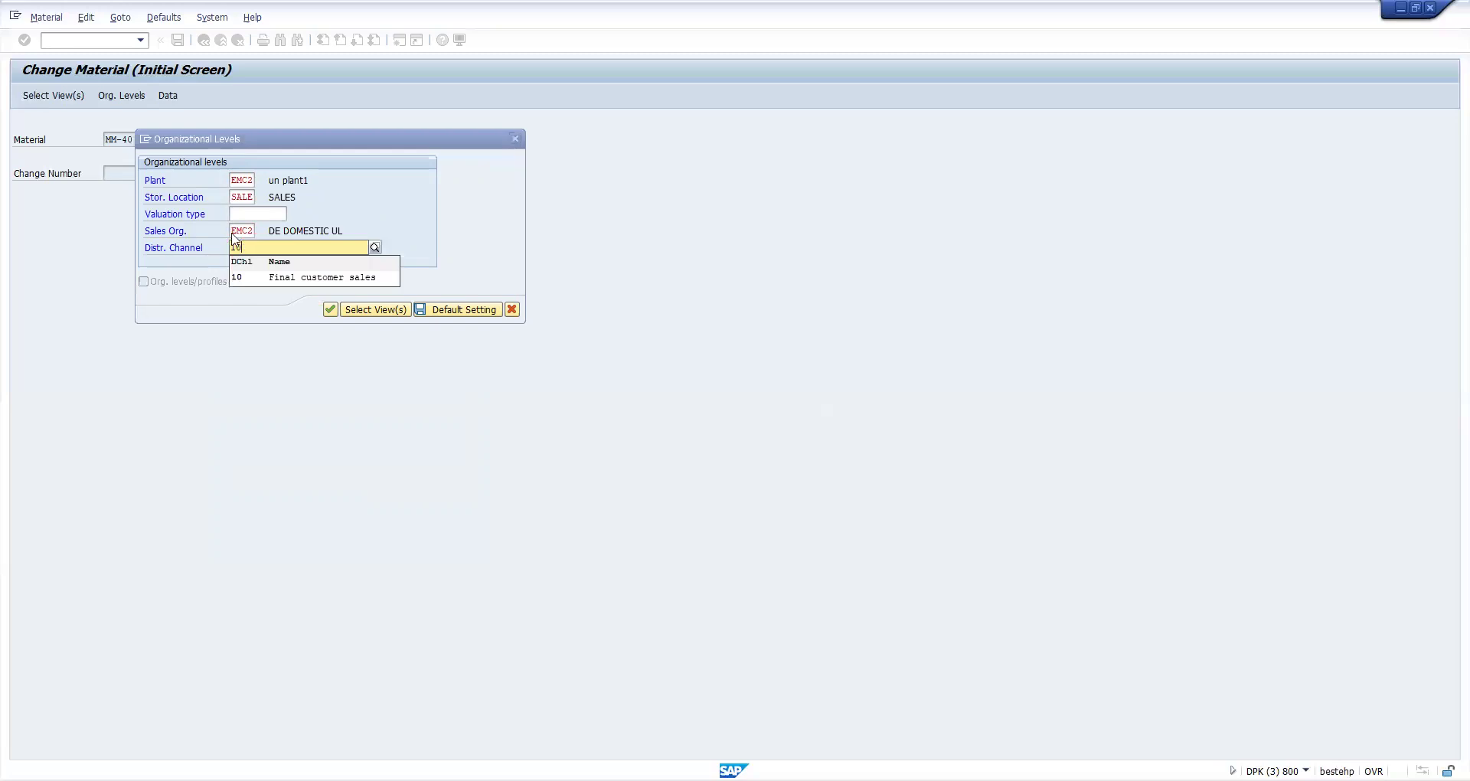
key("Return")
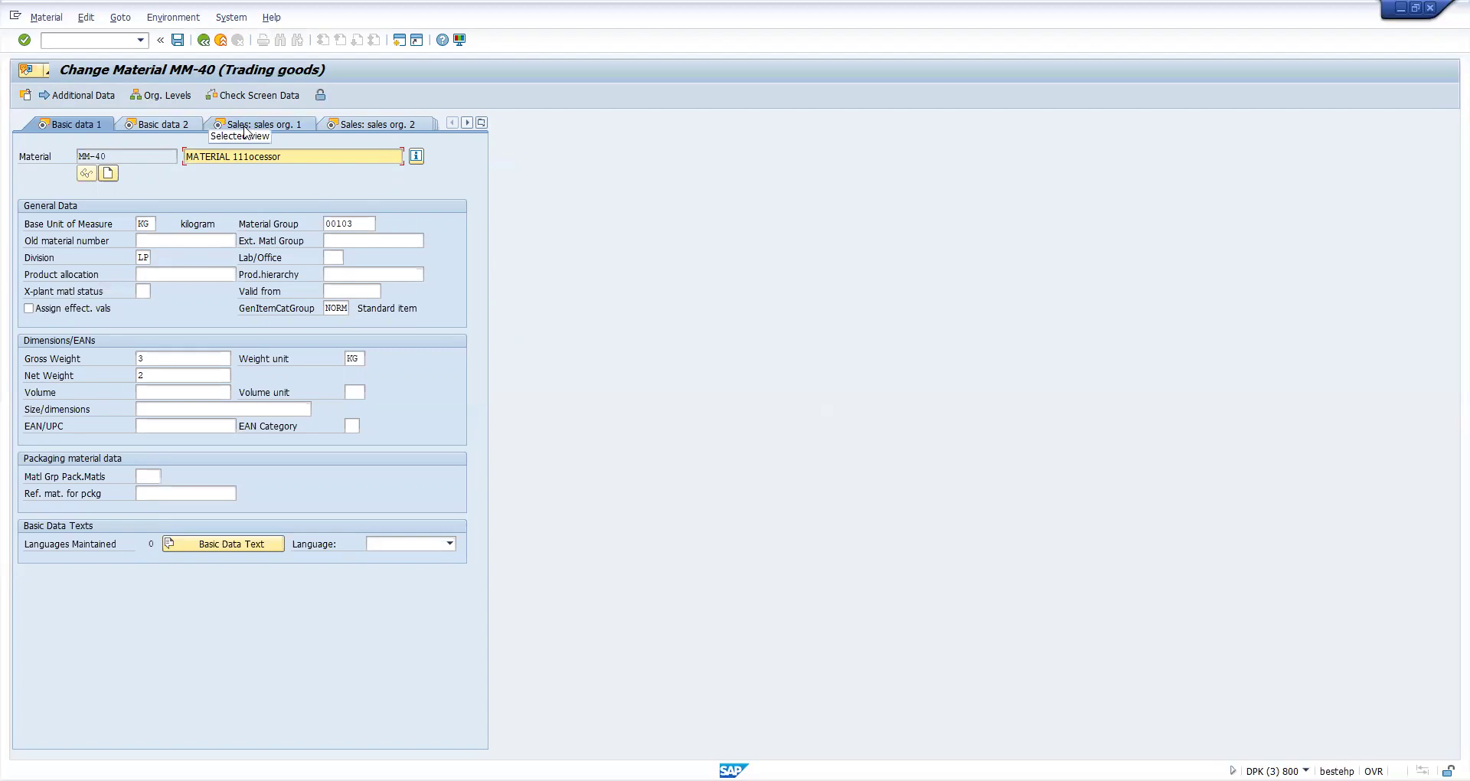
Go to MM-40's sales organization view and cancel the empty delivering-plant value list.
key("Return")
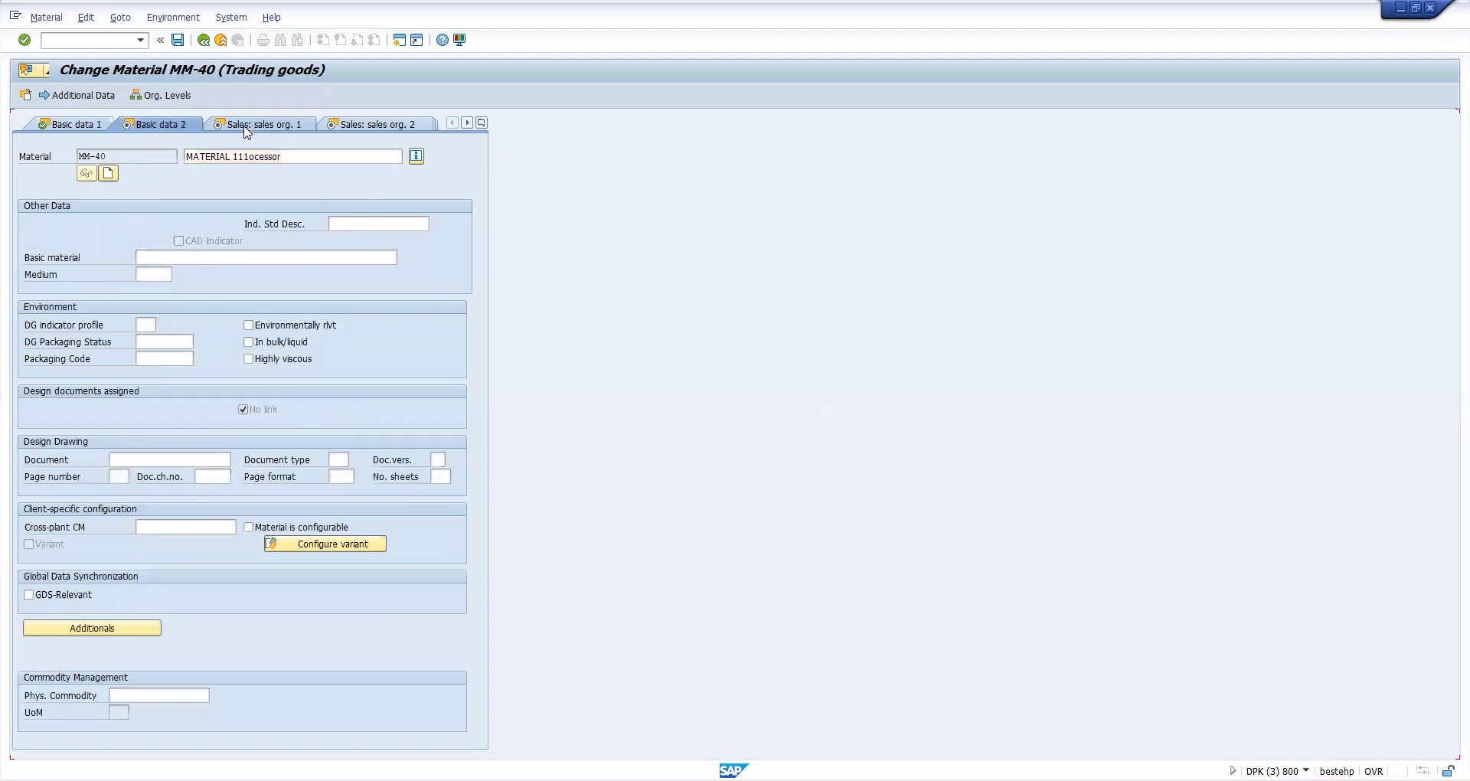
key("Return")
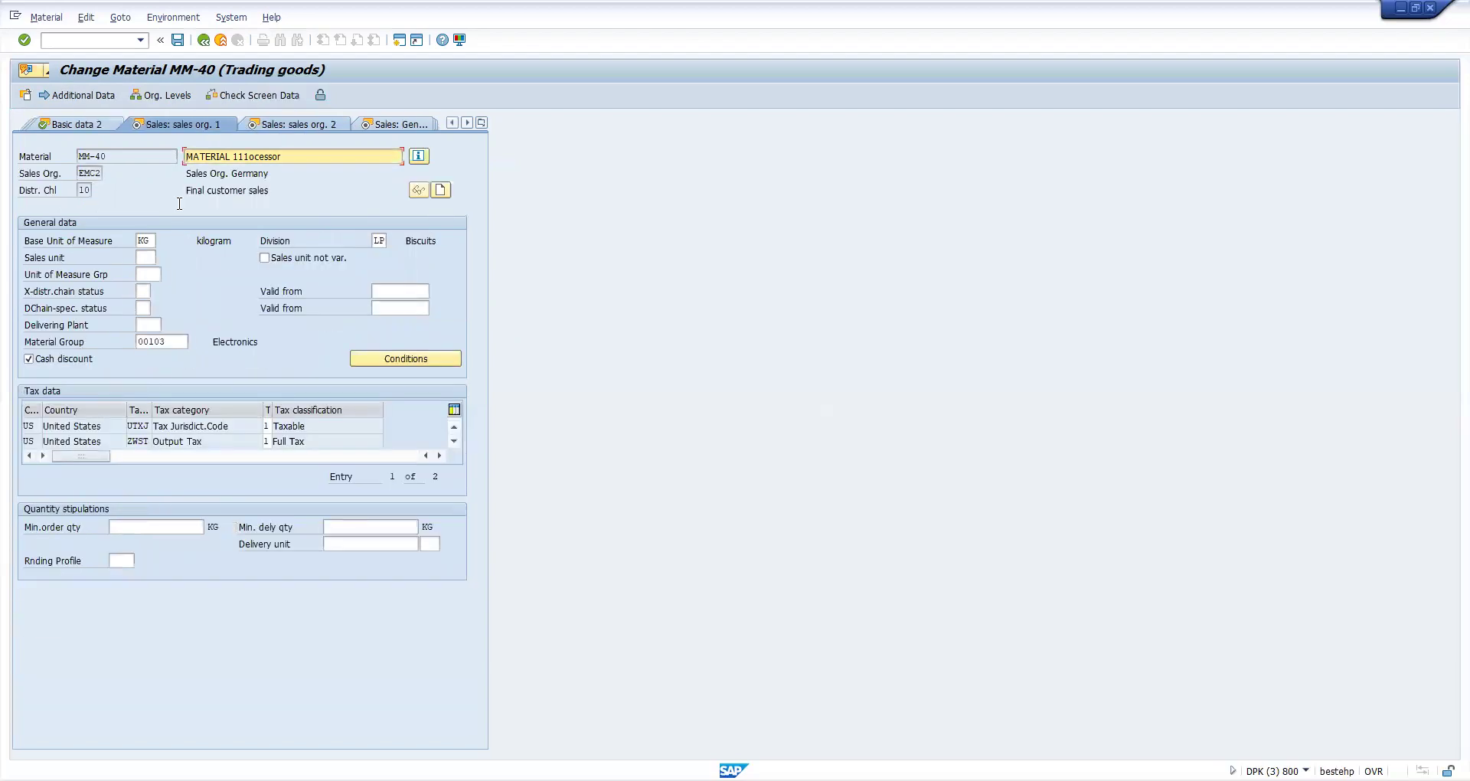
left_click(153, 324)
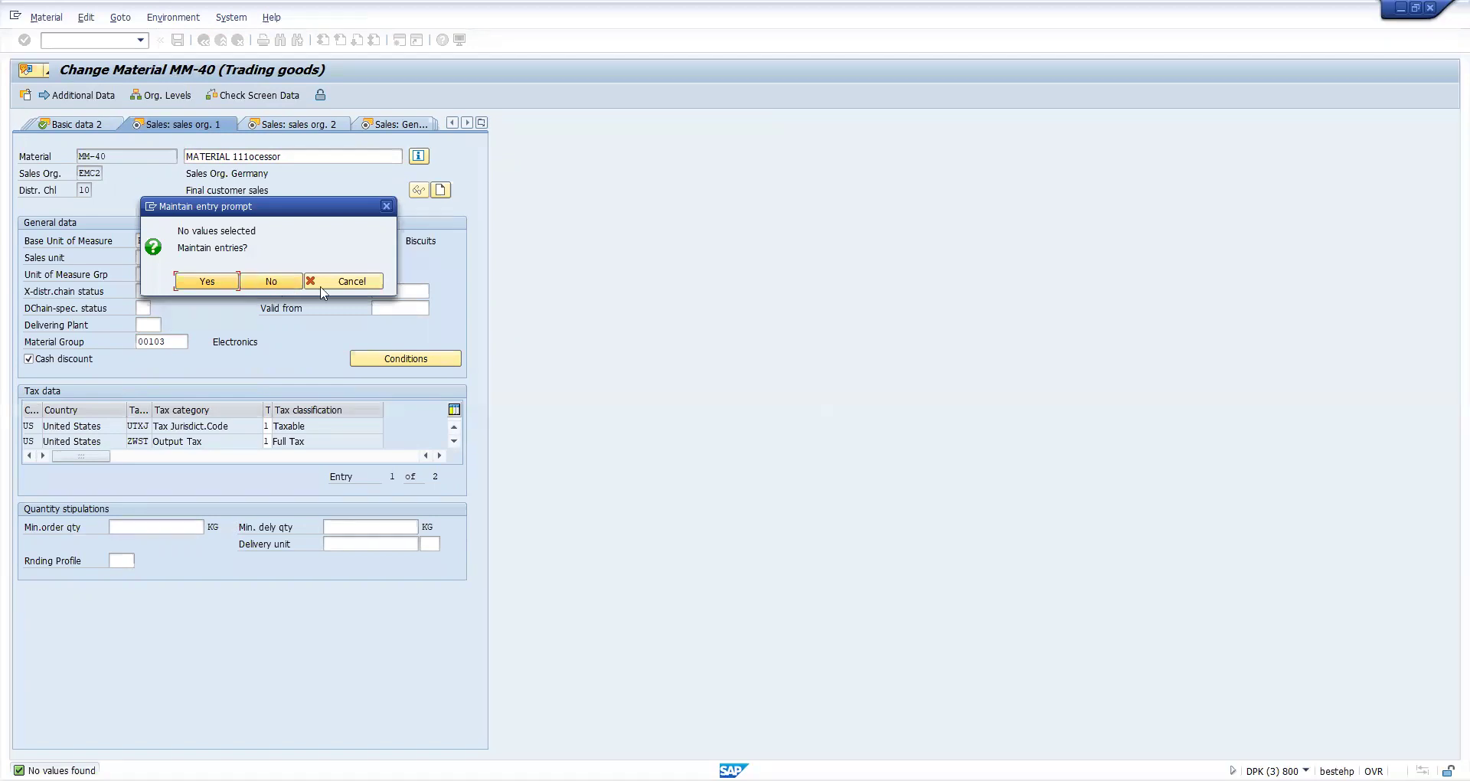
left_click(321, 287)
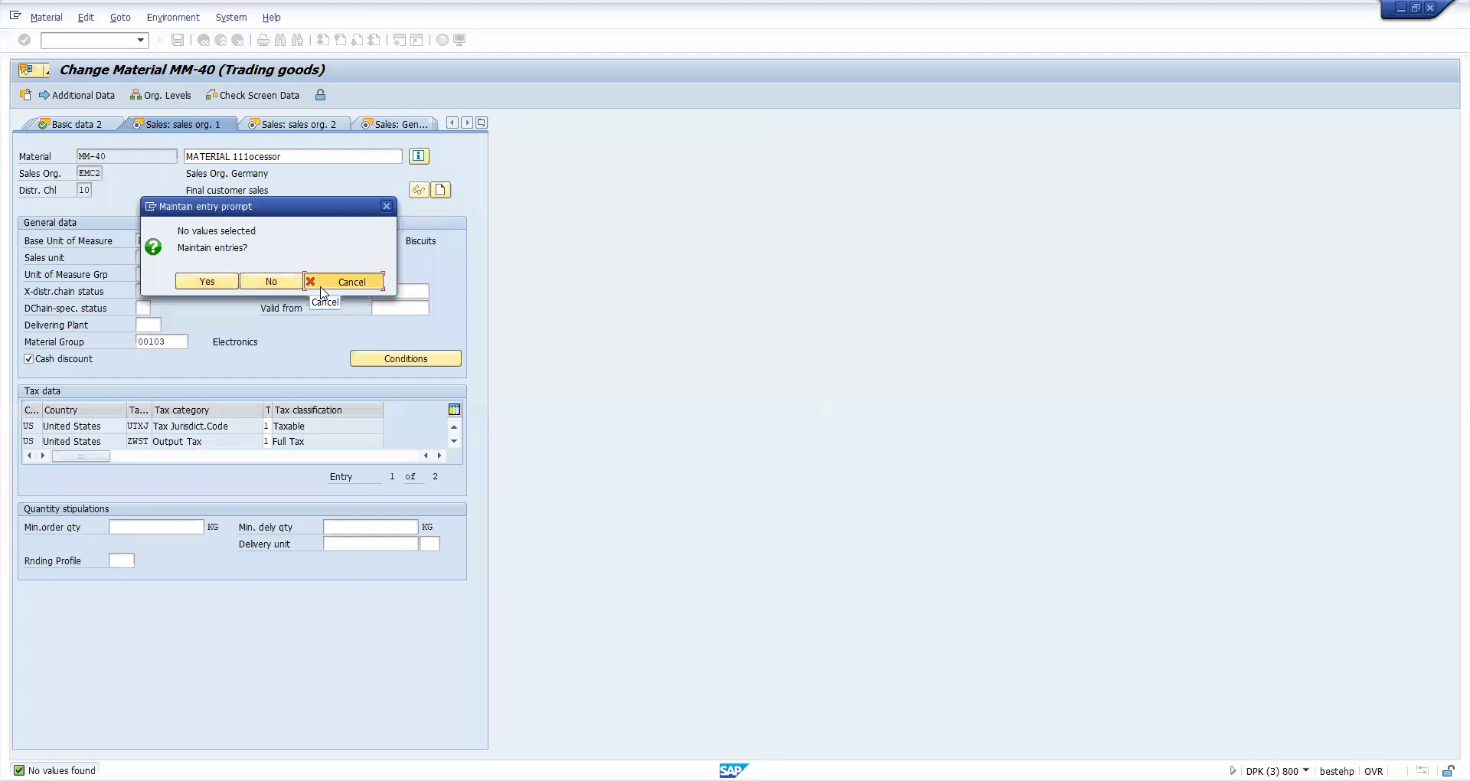
left_click(88, 44)
In SPRO, go to Enterprise Structure > Assignment > Assign sales organization - distribution channel - plant.
type("/OSP")
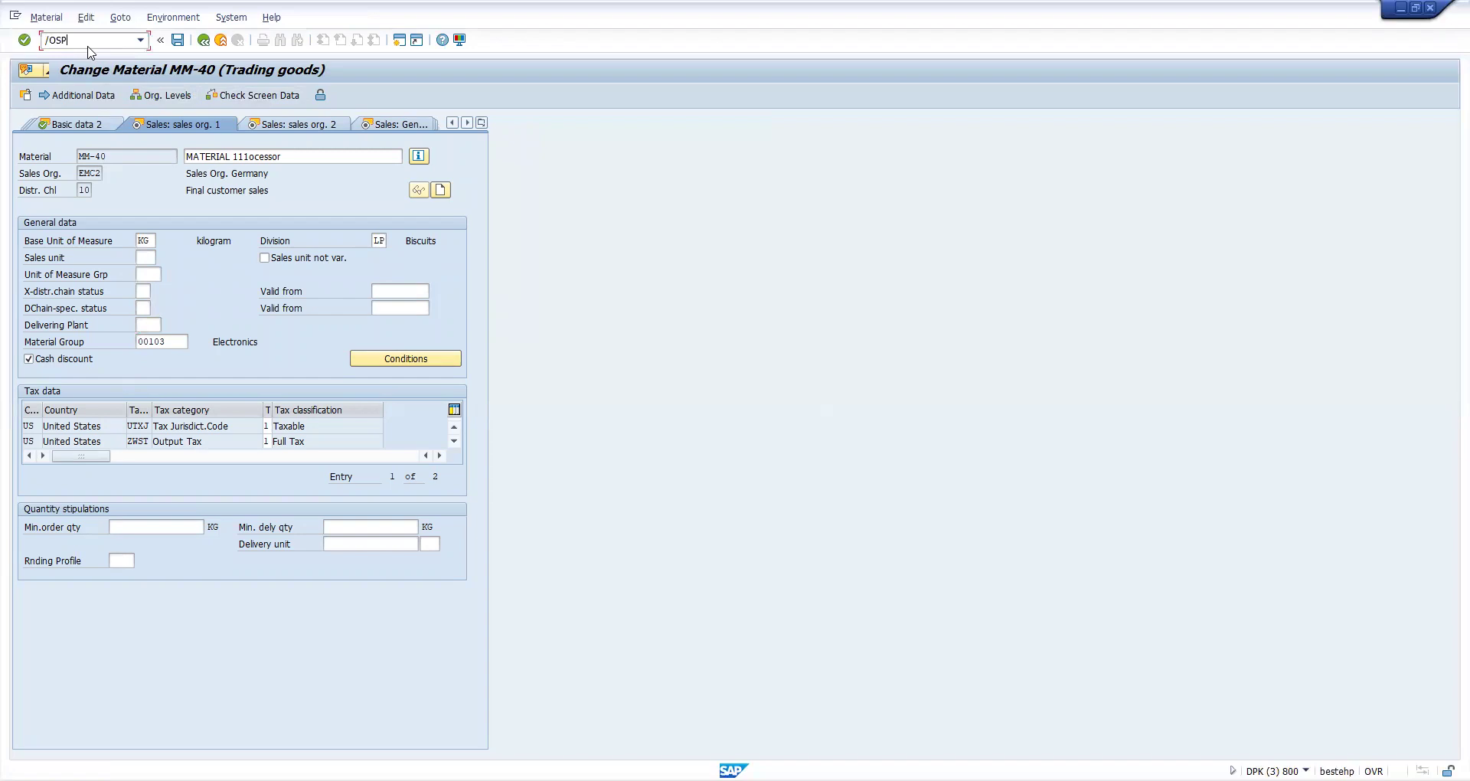
type("RO")
key("Return")
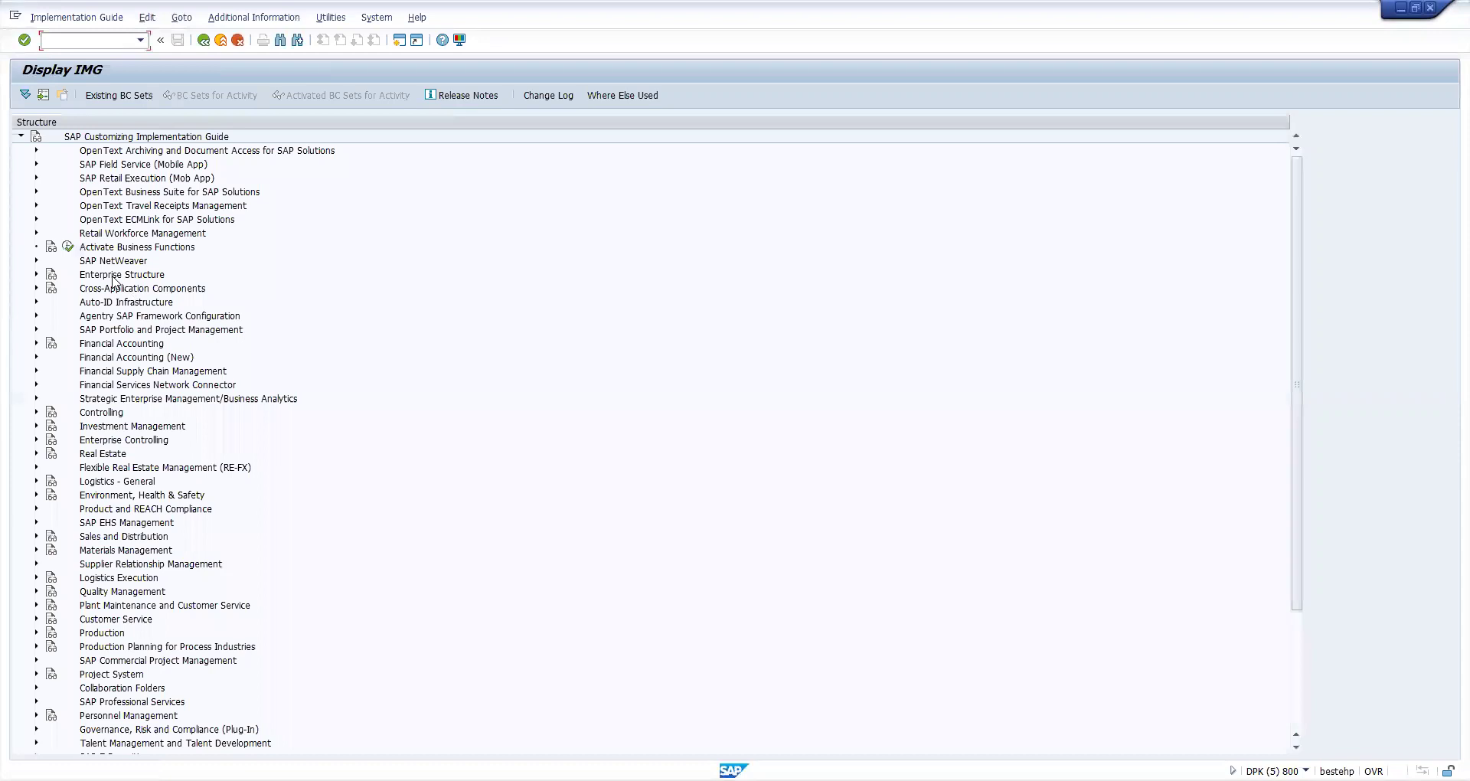
left_click(113, 276)
double_click(112, 275)
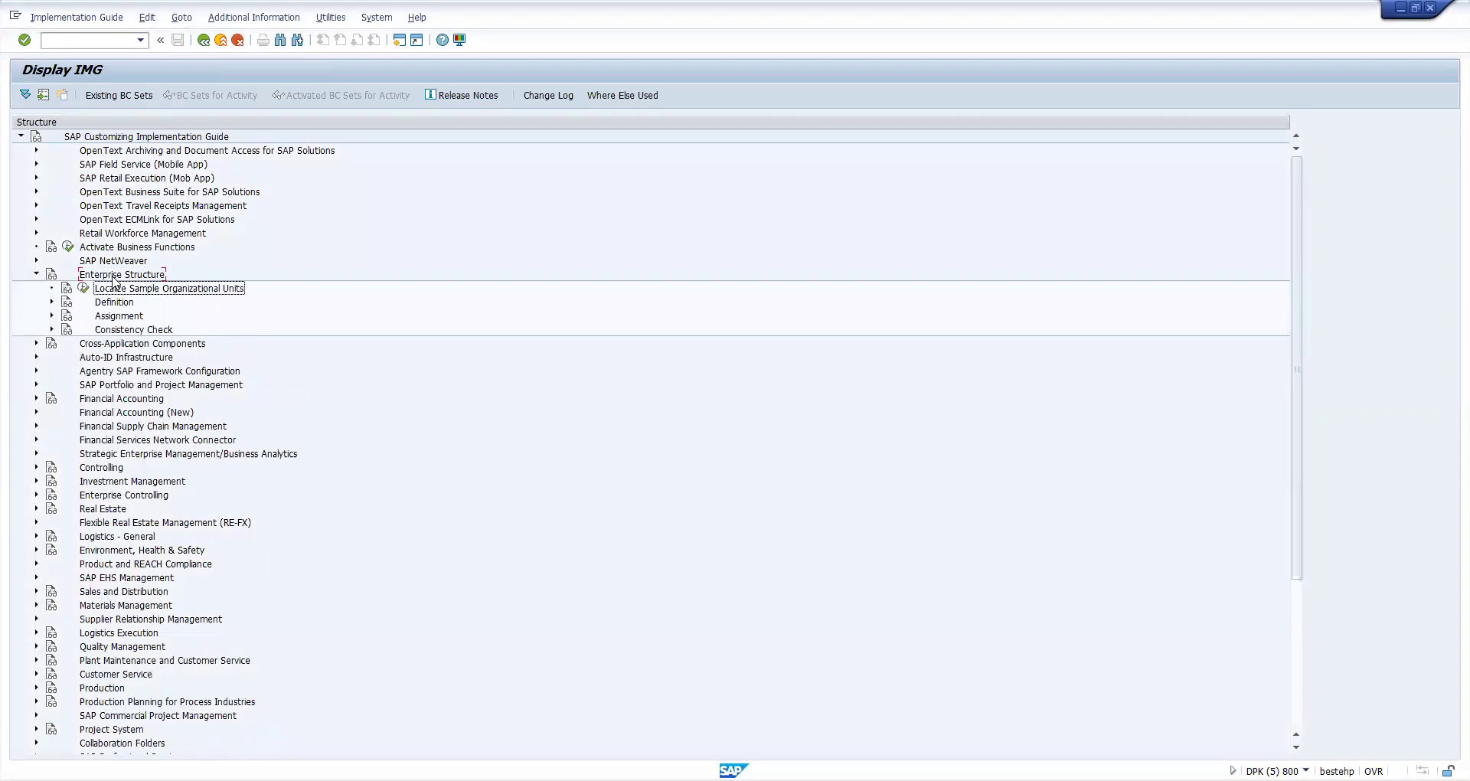
key("Right")
key("Down")
key("Down")
key("Down")
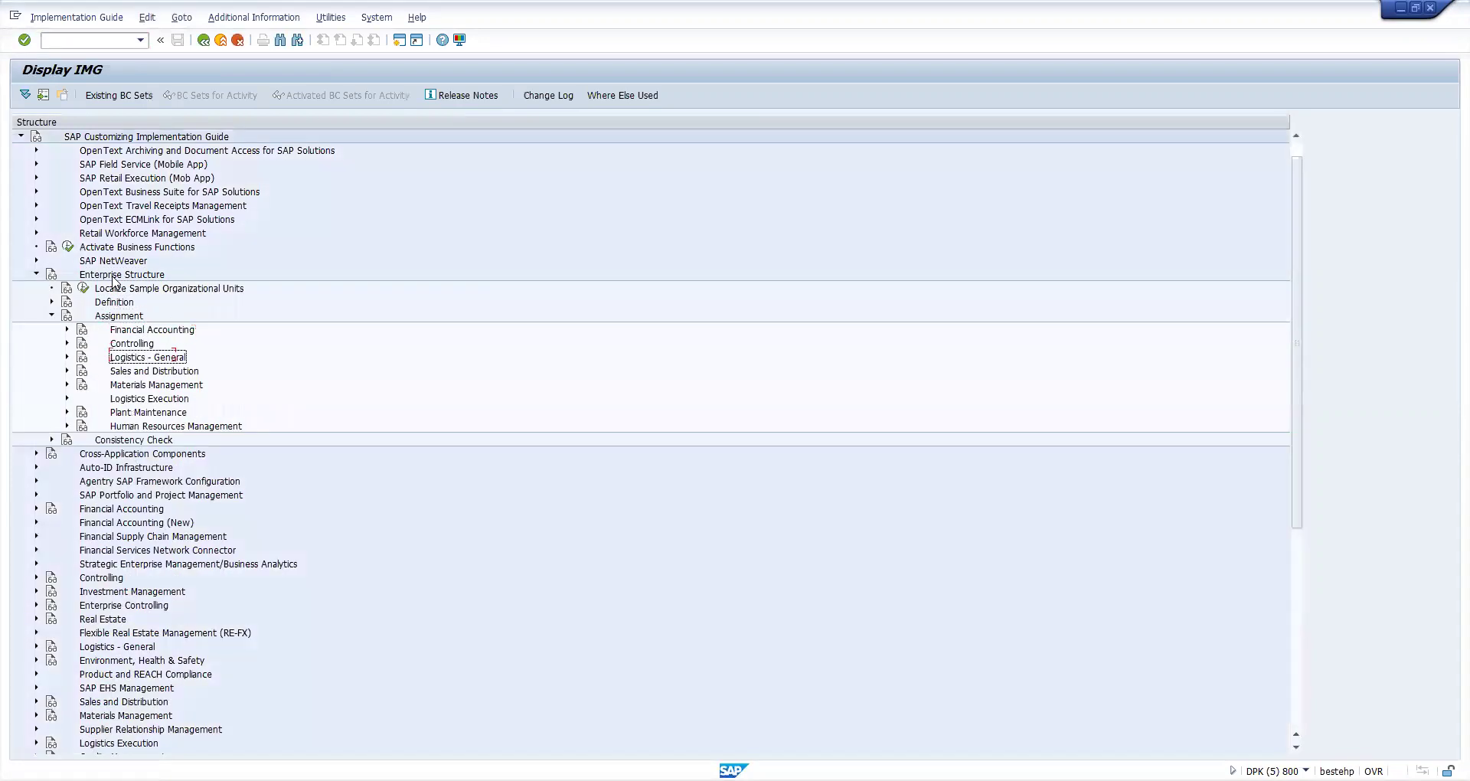
key("Down")
key("Right")
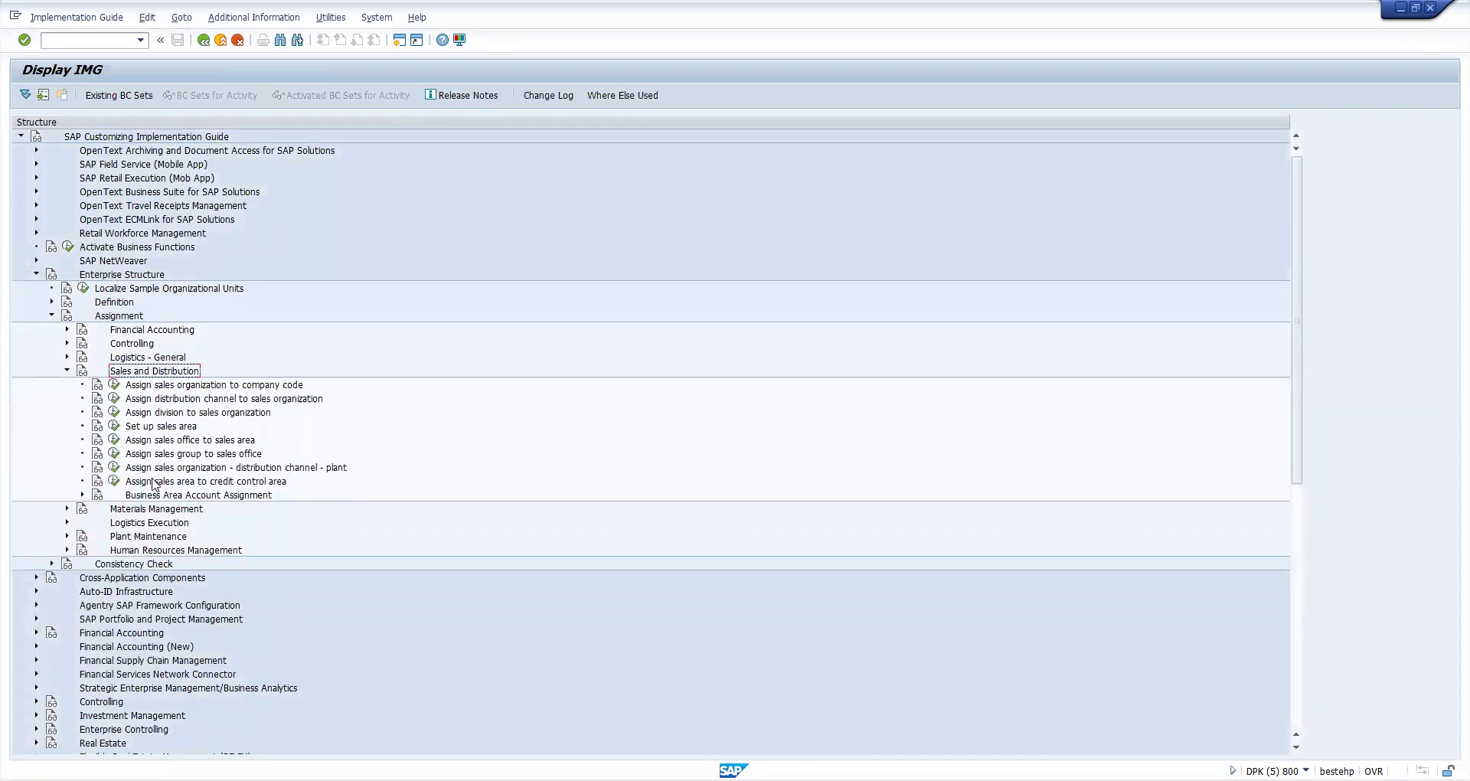
left_click(114, 468)
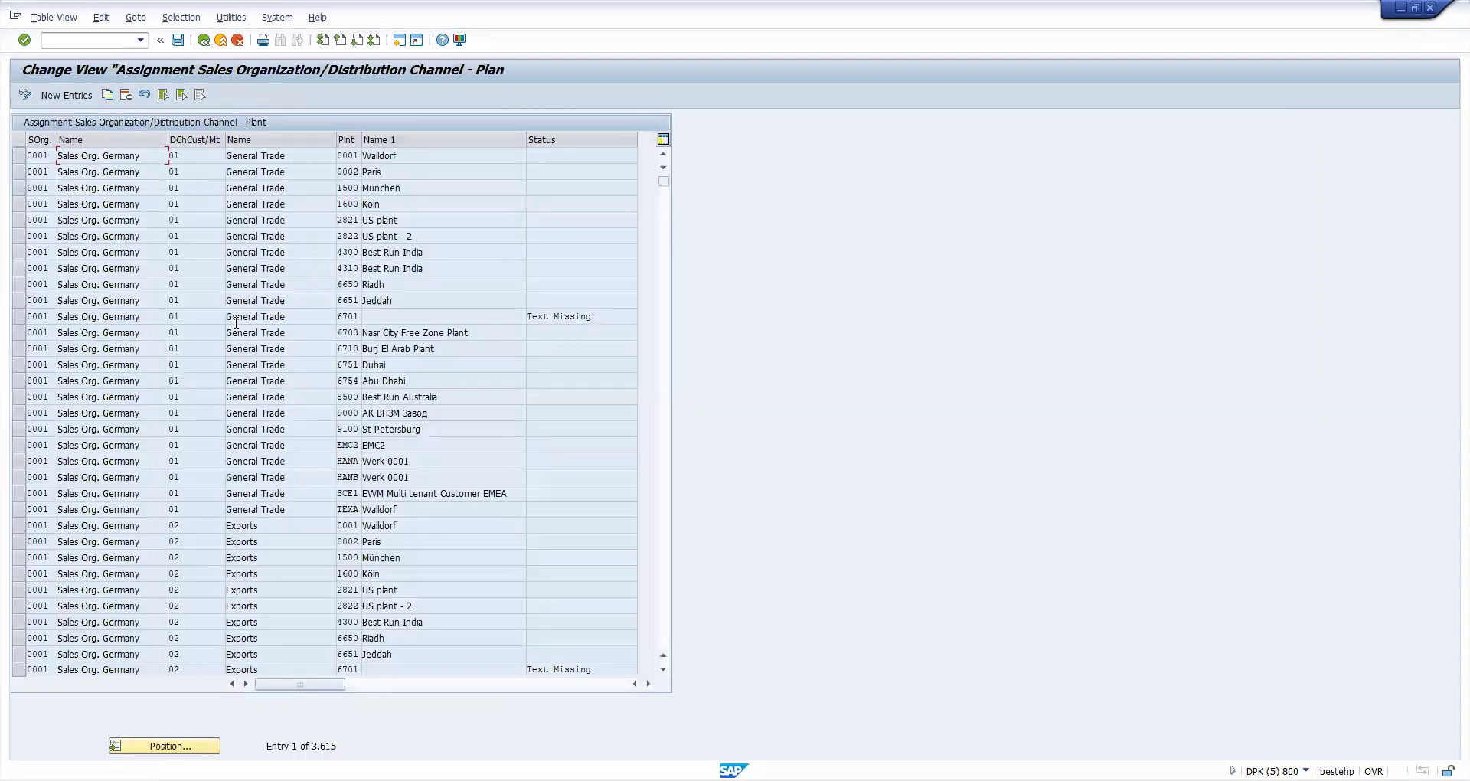
Locate and select the EMC2 / 01 / EMC2 assignment row in the table.
left_click(159, 744)
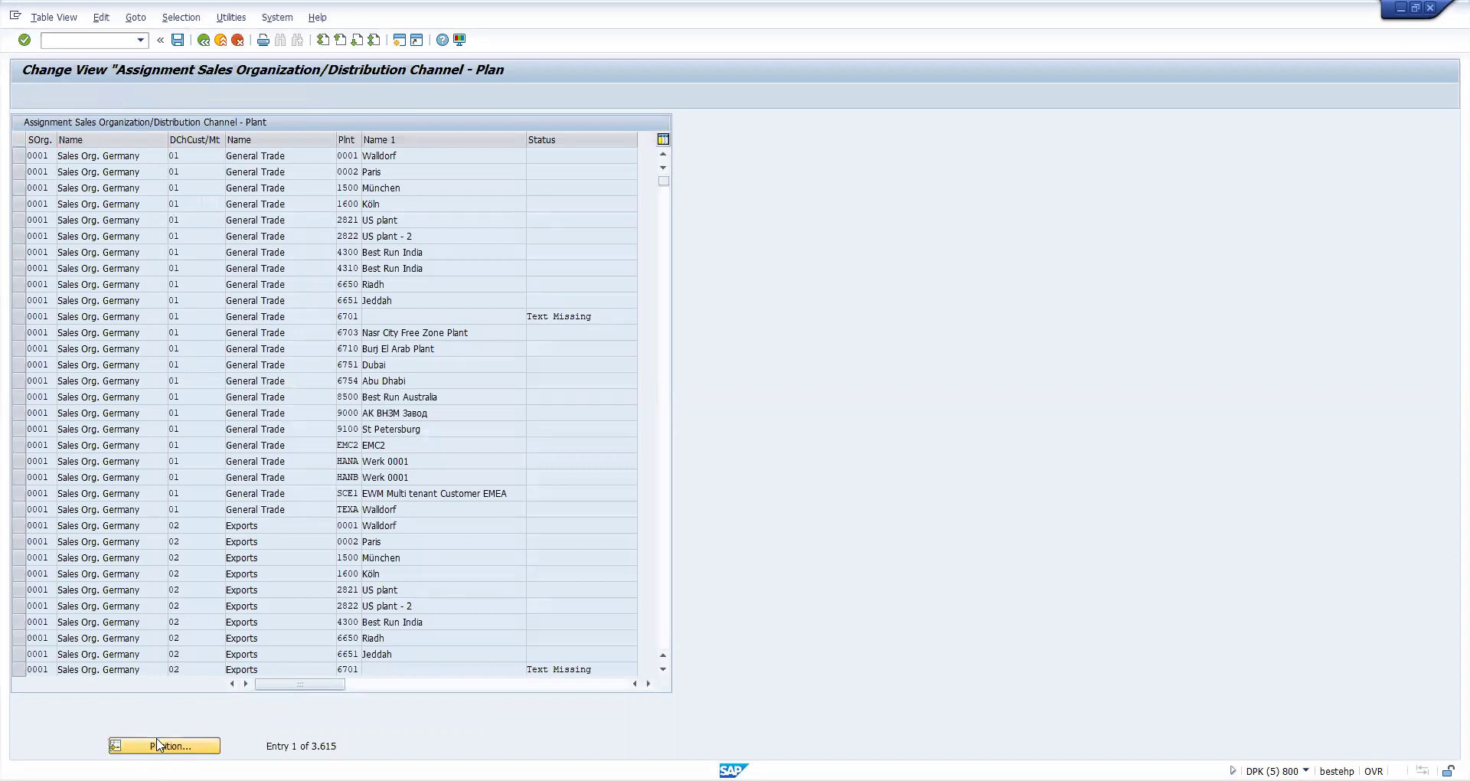
type("EM")
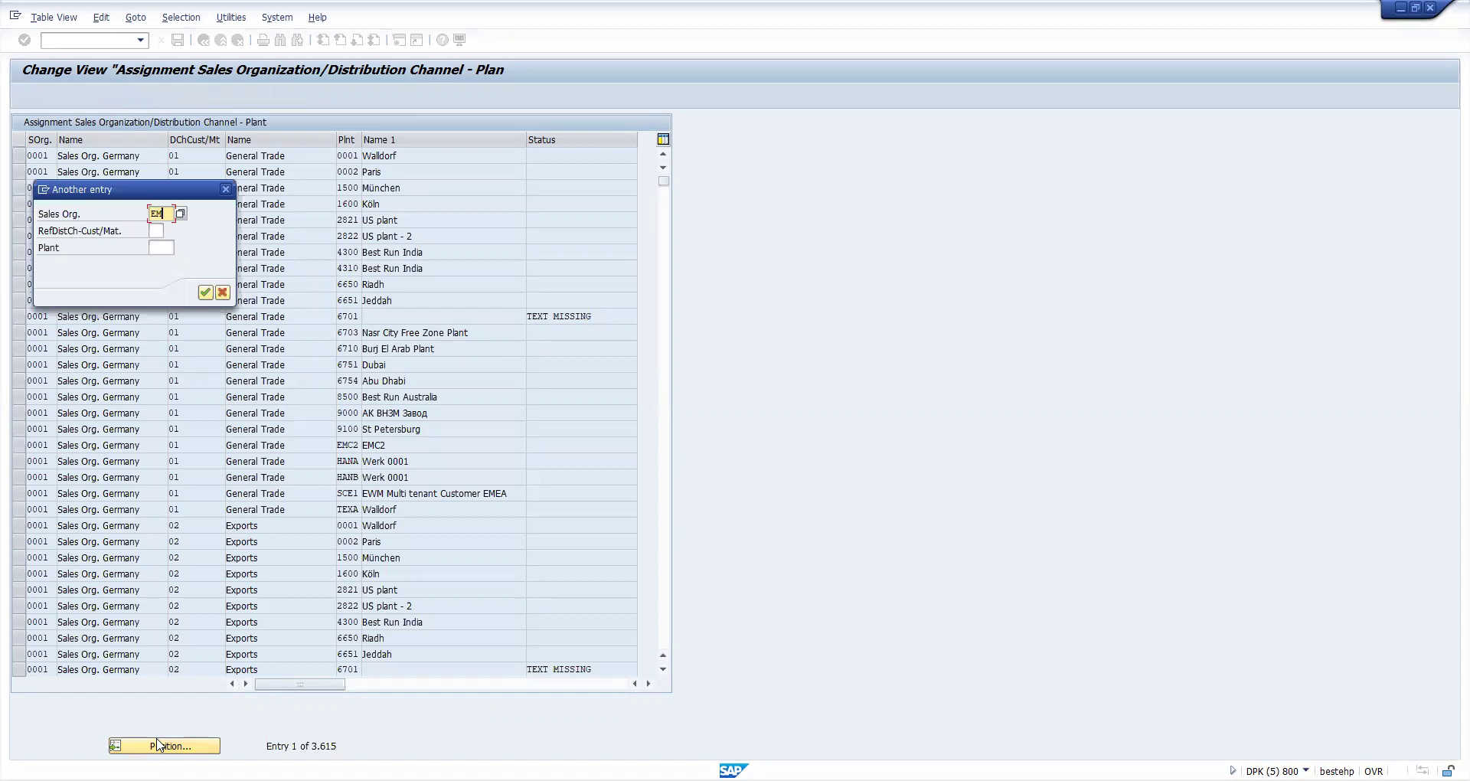
type("C2")
key("Return")
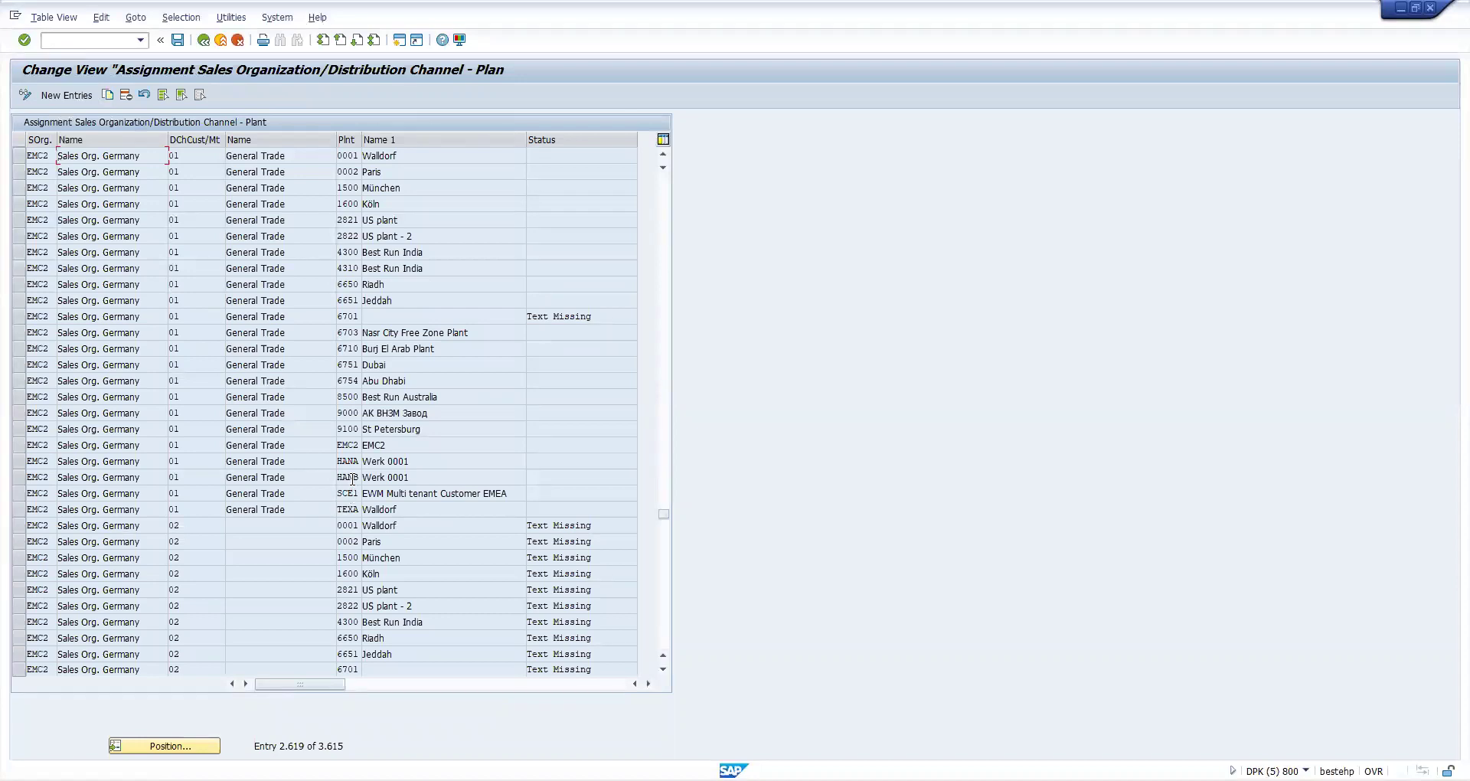
left_click(348, 445)
left_click(19, 448)
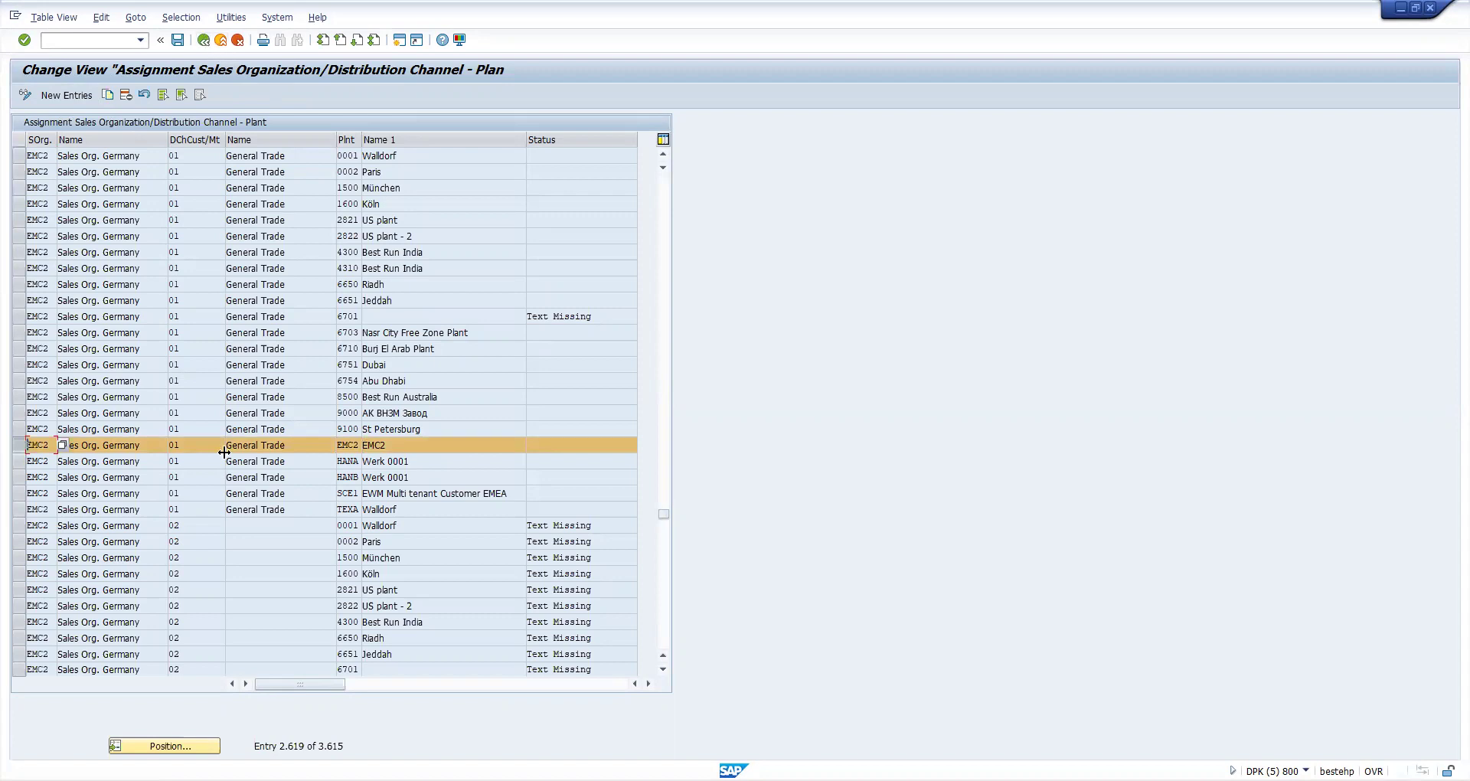
Copy that row with distribution channel 10 and save it under a customizing request.
left_click(108, 96)
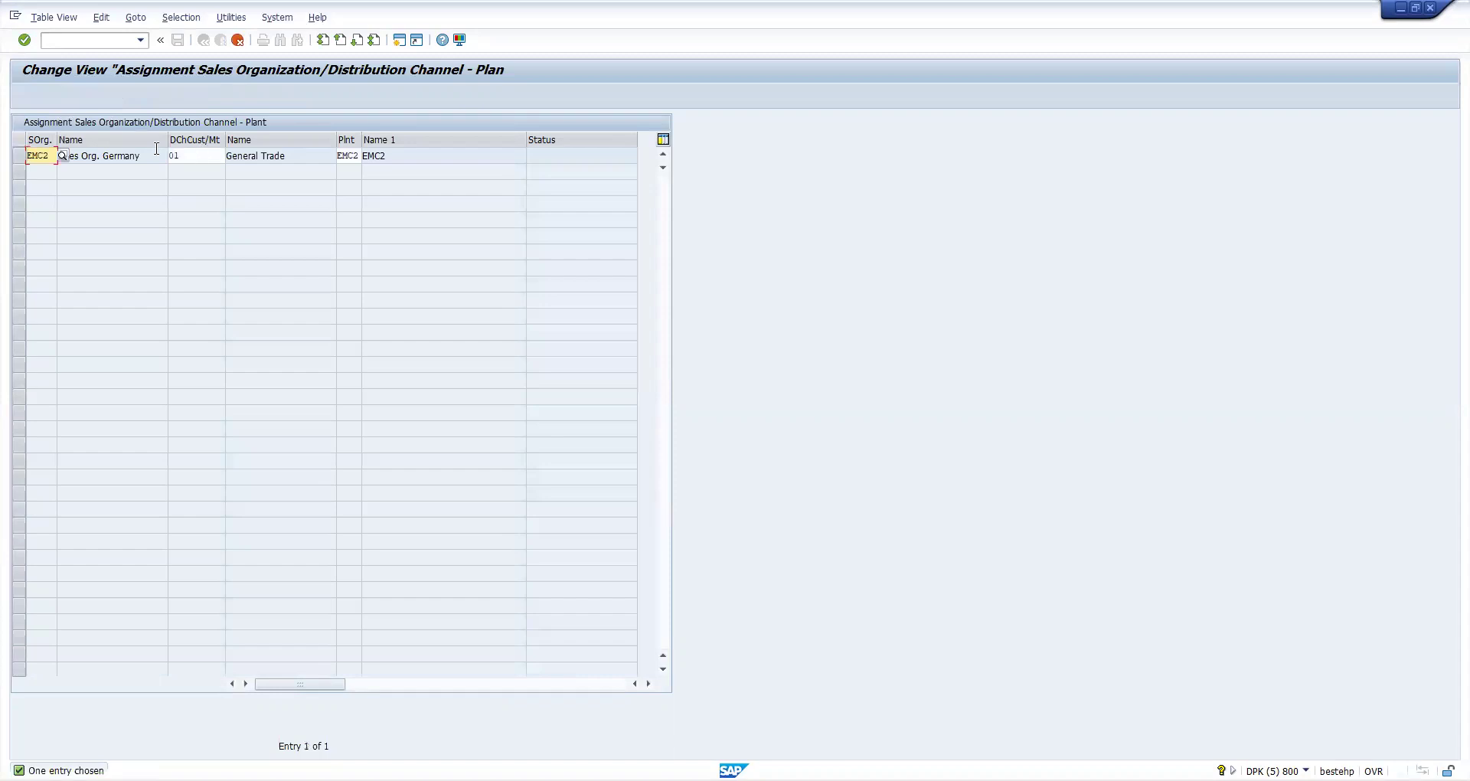
key("Tab")
type("10")
key("Return")
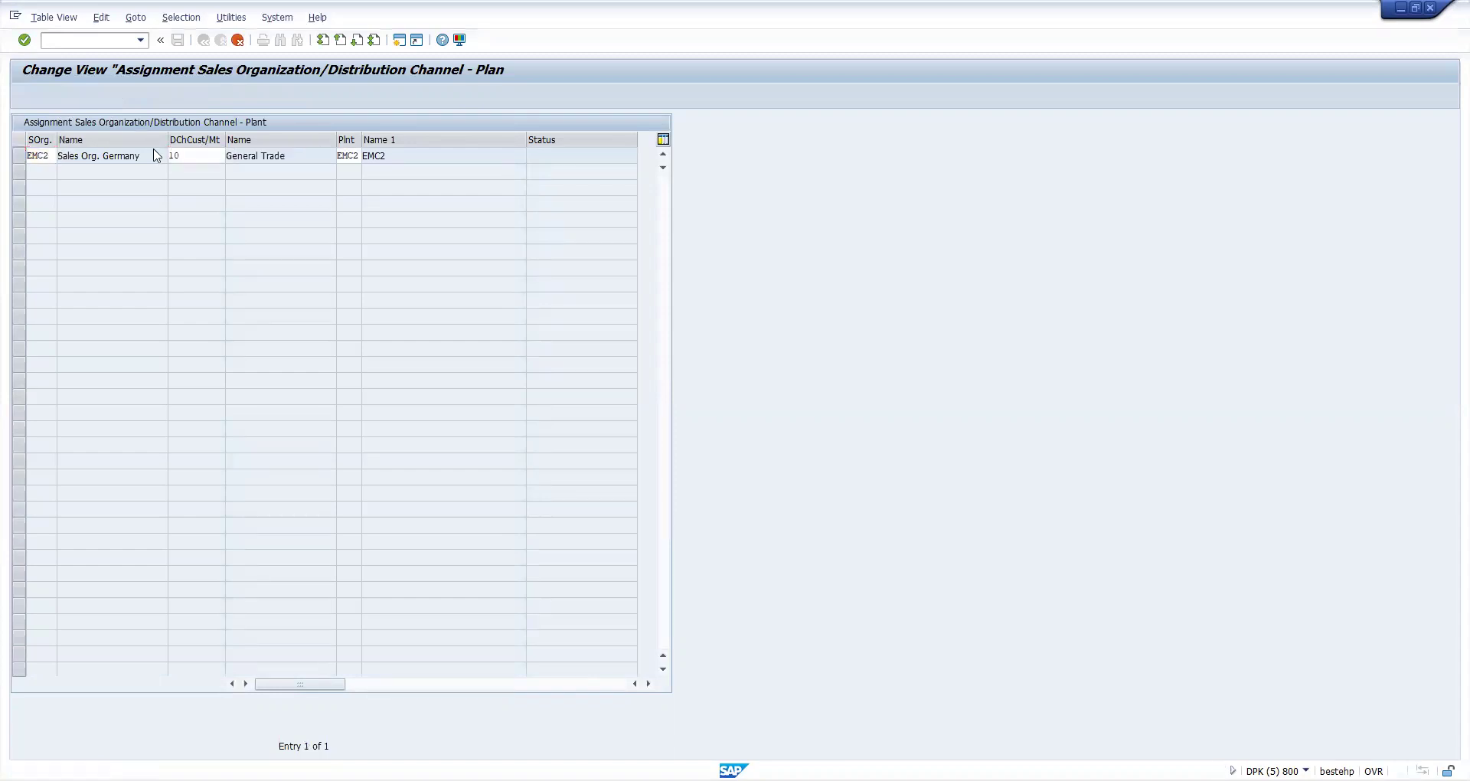
key("Return")
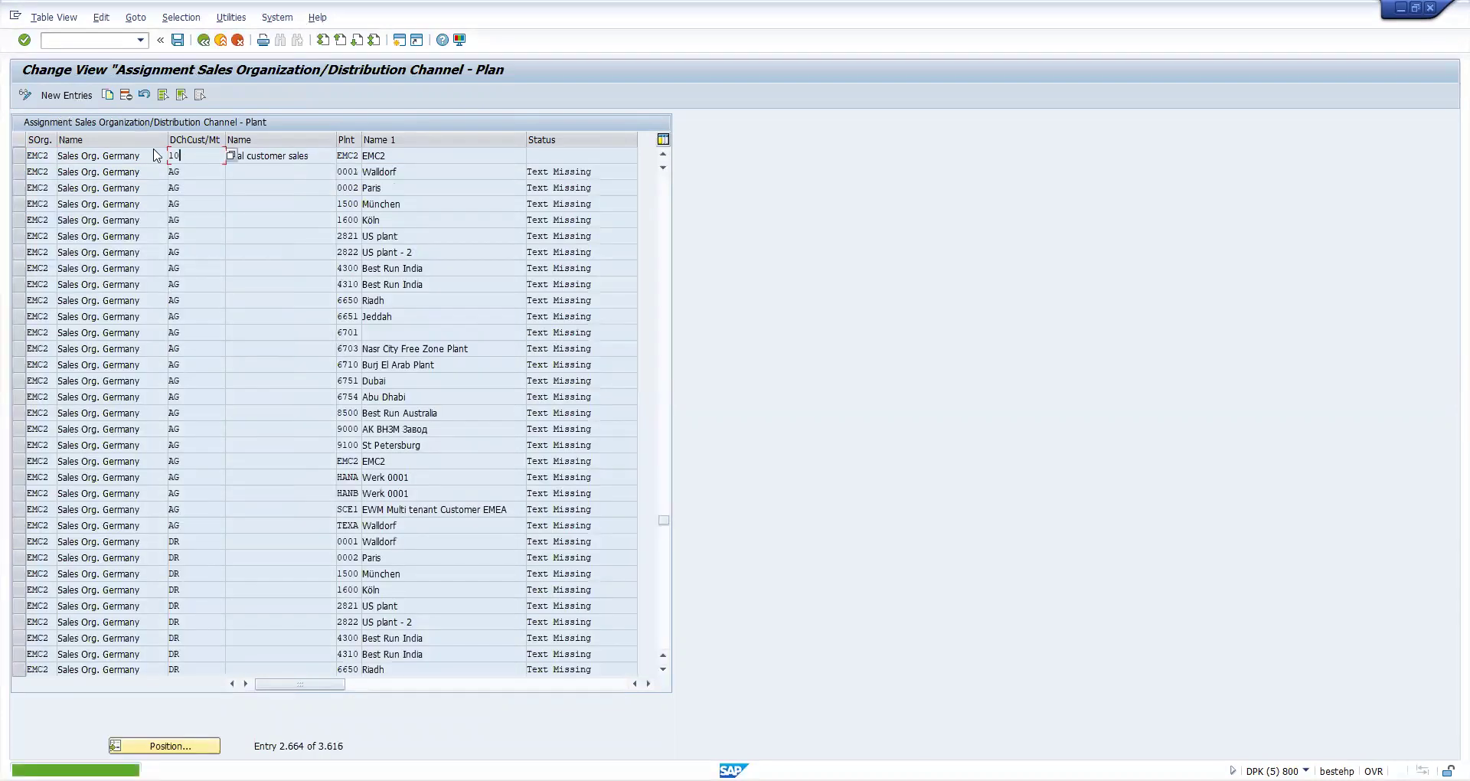
key("ctrl+s")
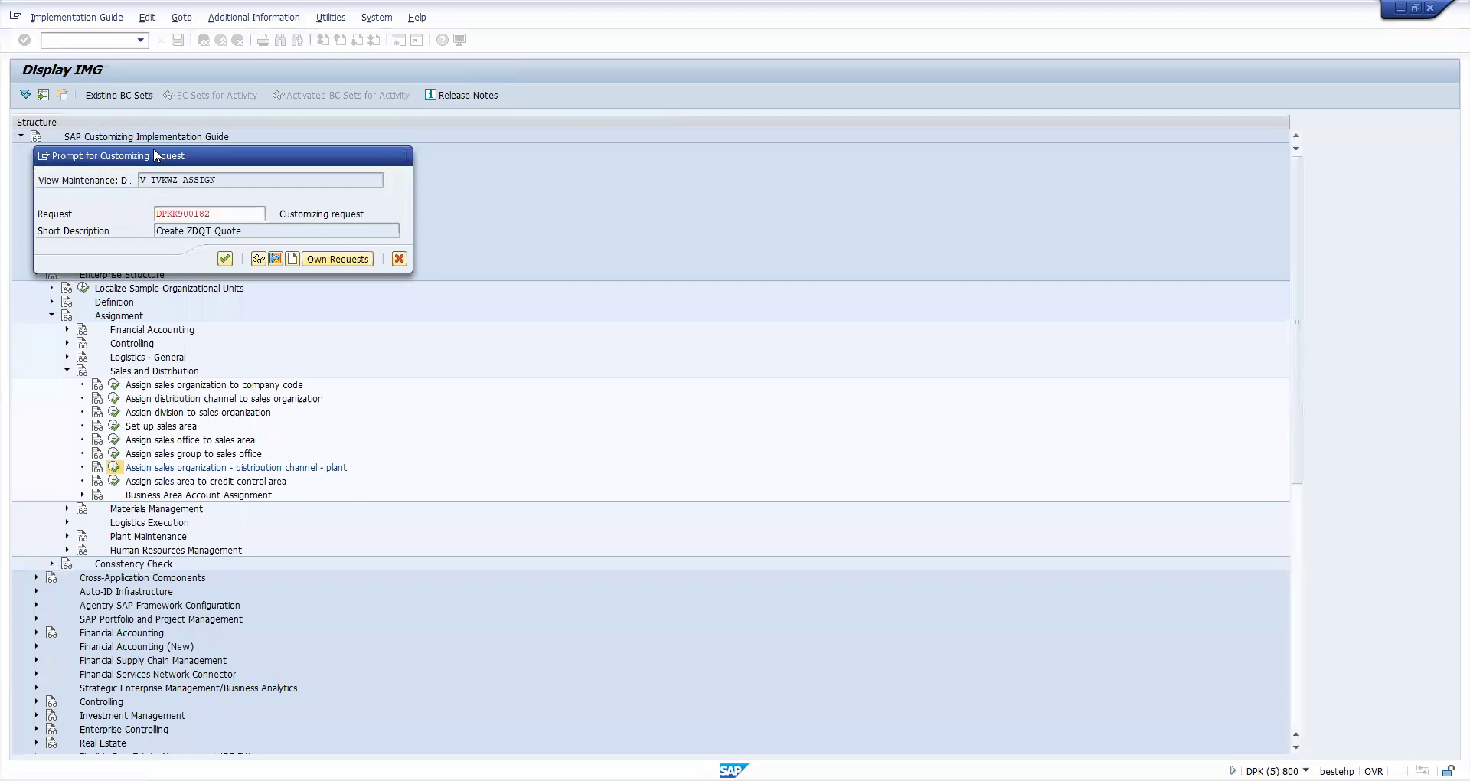
key("Return")
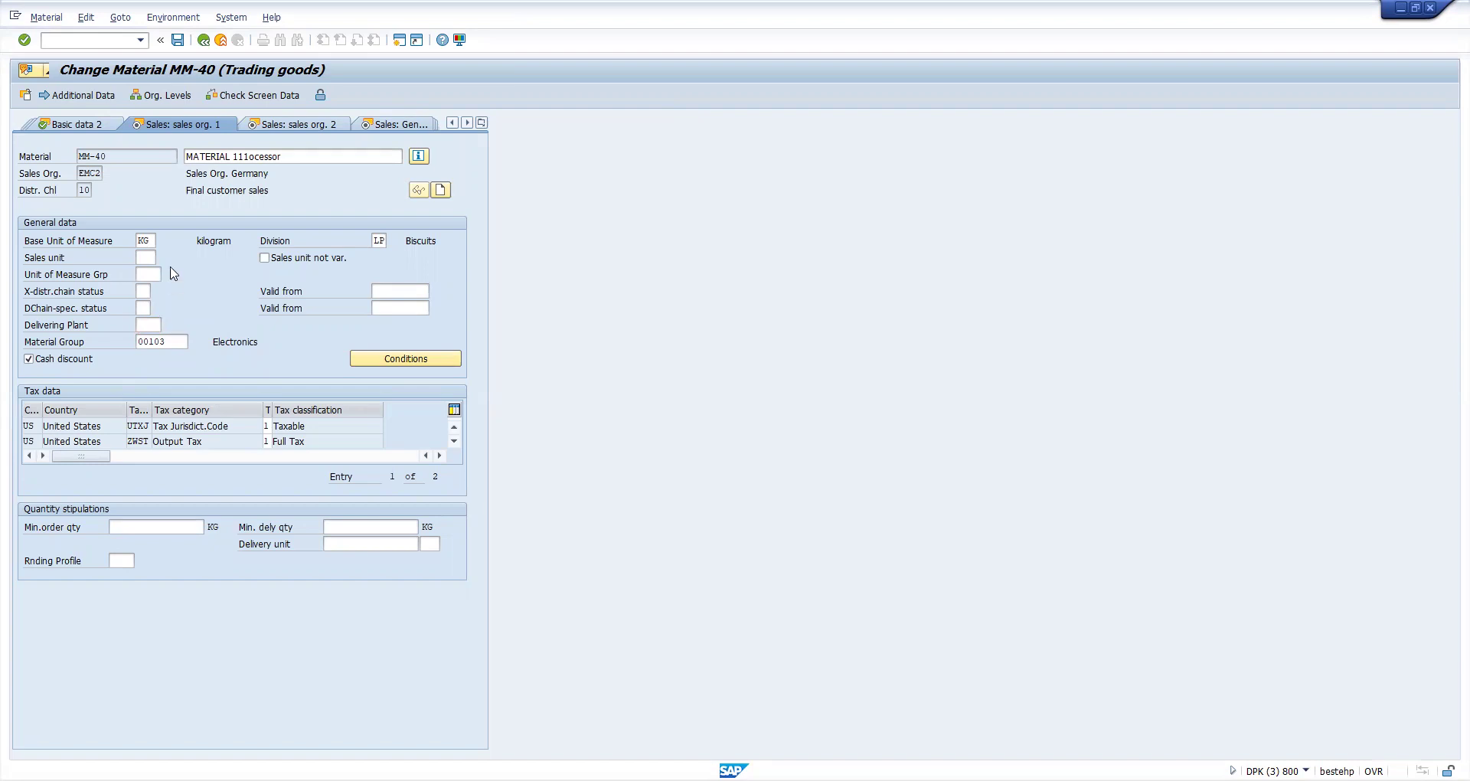
Pick EMC2 as MM-40's delivering plant from the value list and save the material.
key("F4")
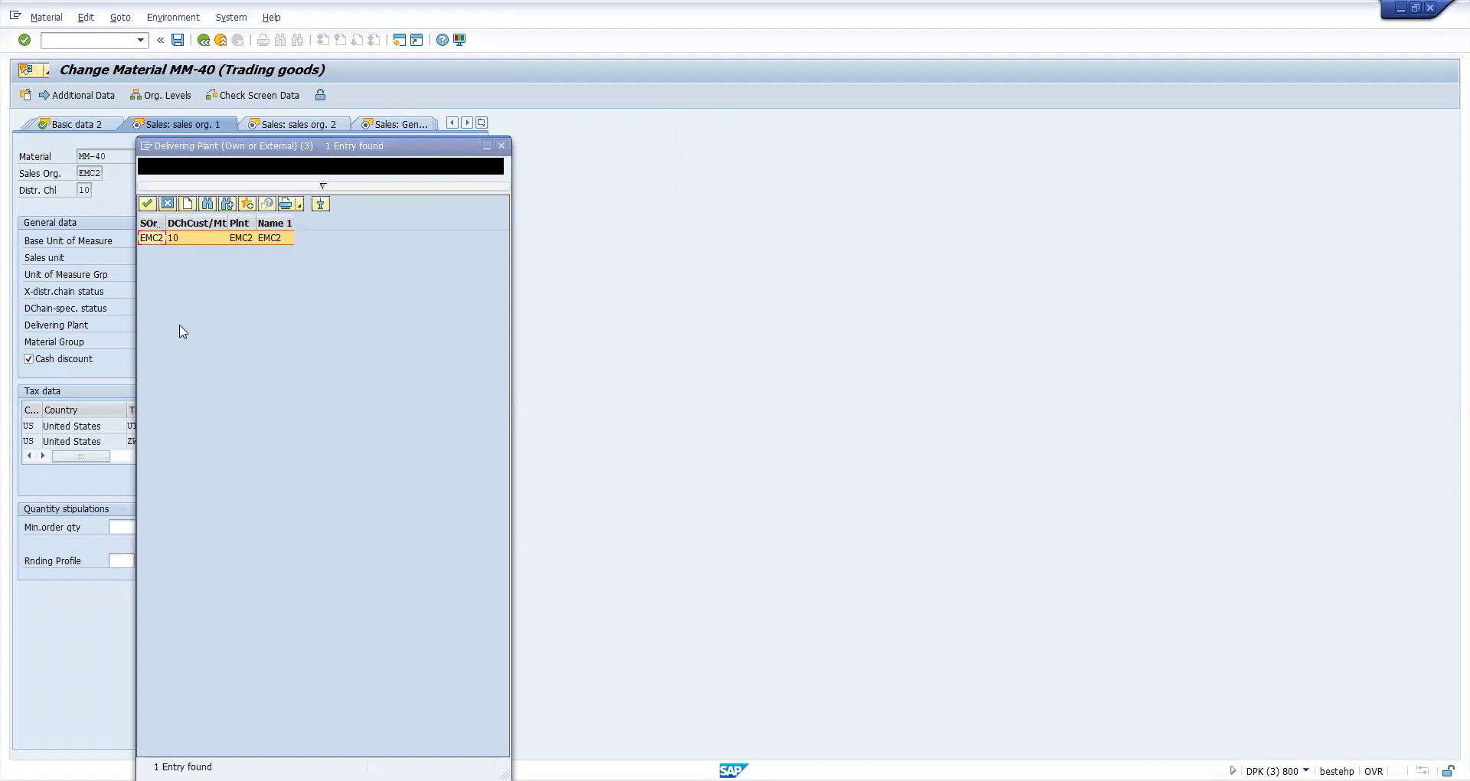
key("Return")
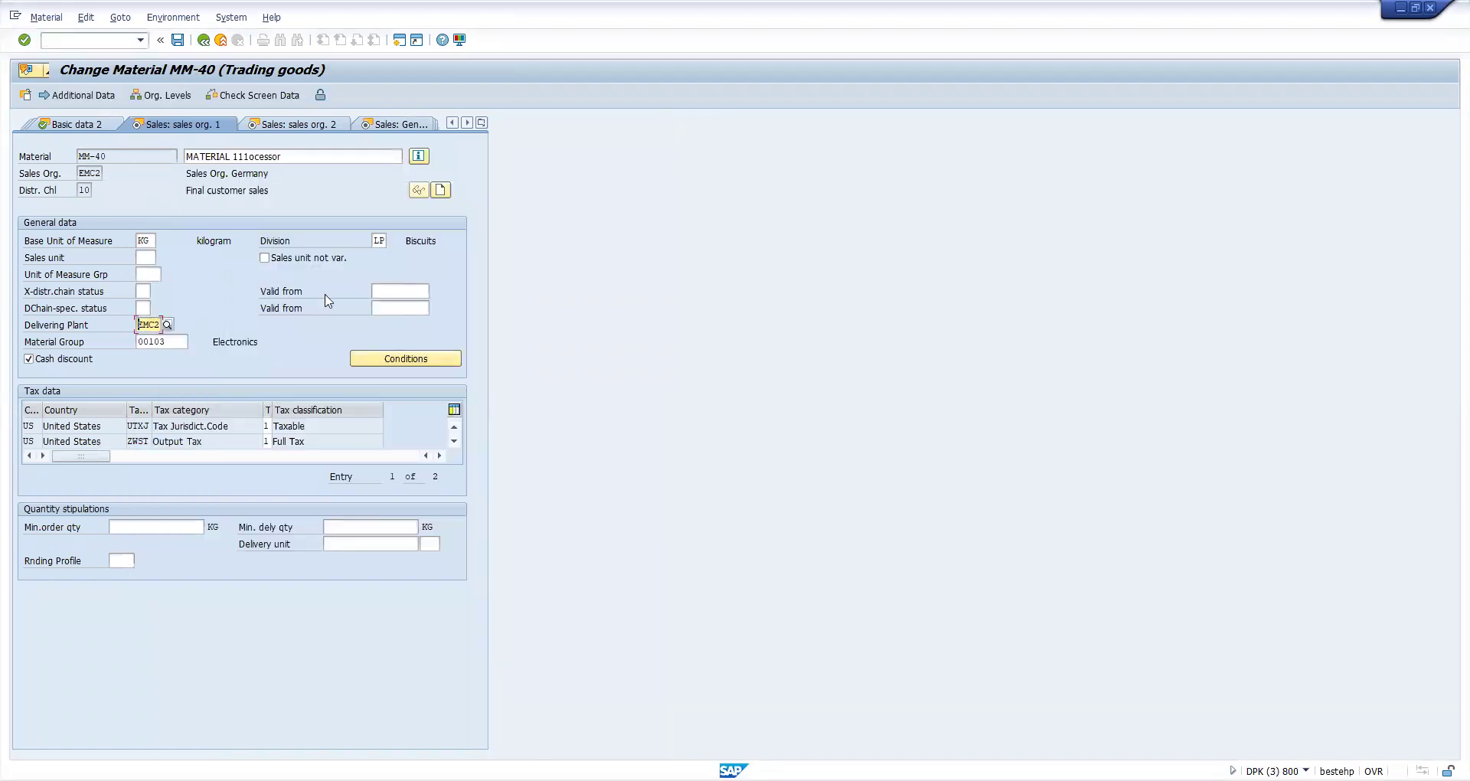
key("Return")
key("Return")
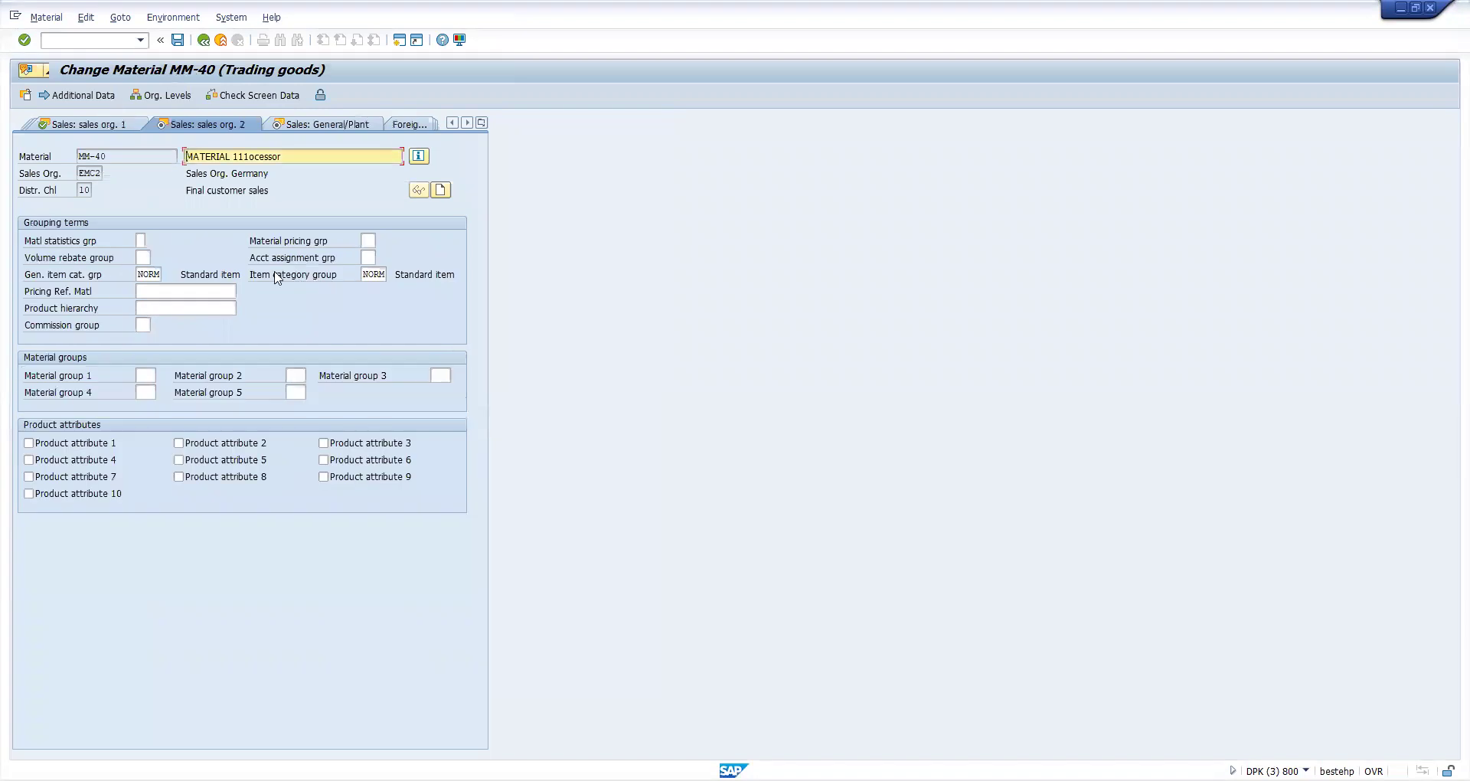
key("ctrl+s")
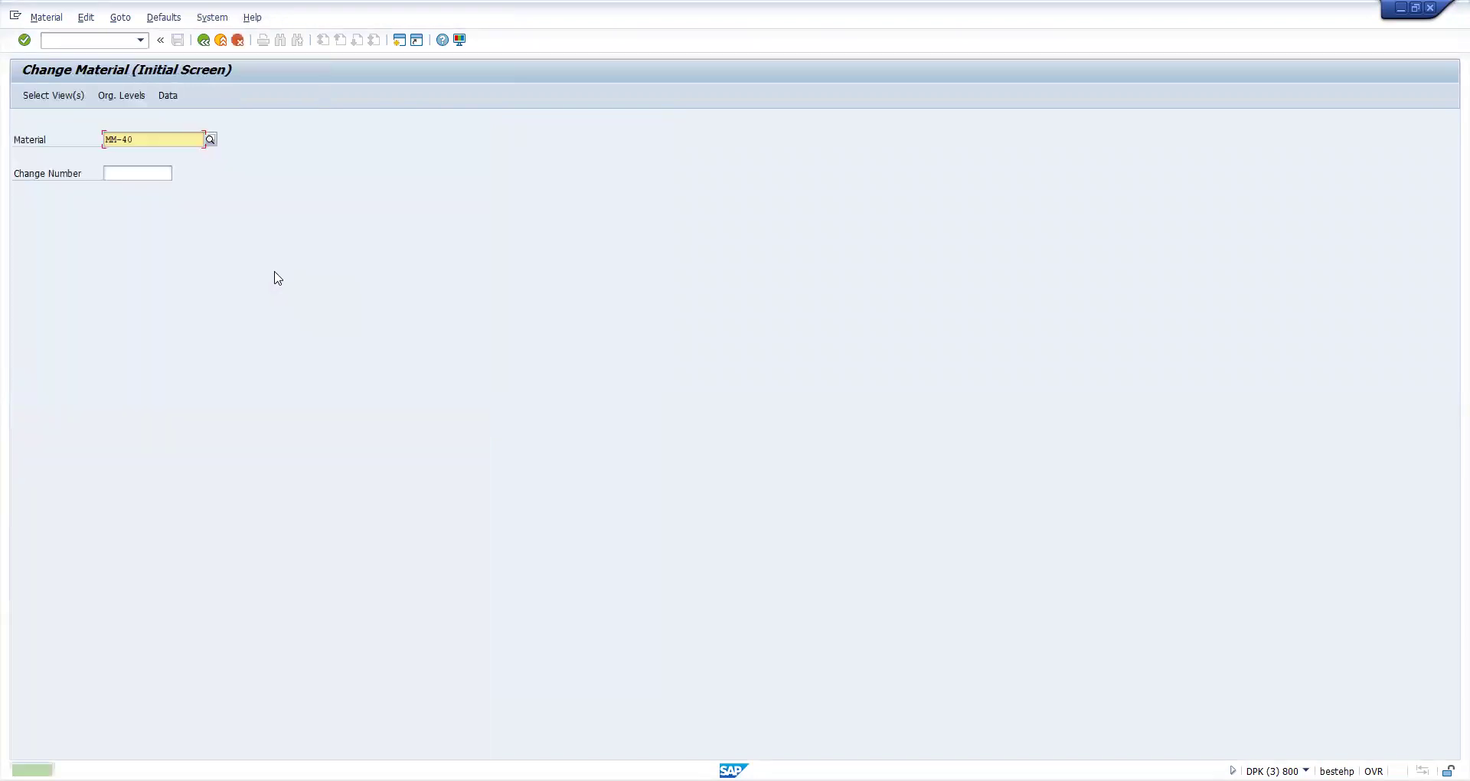
left_click(84, 41)
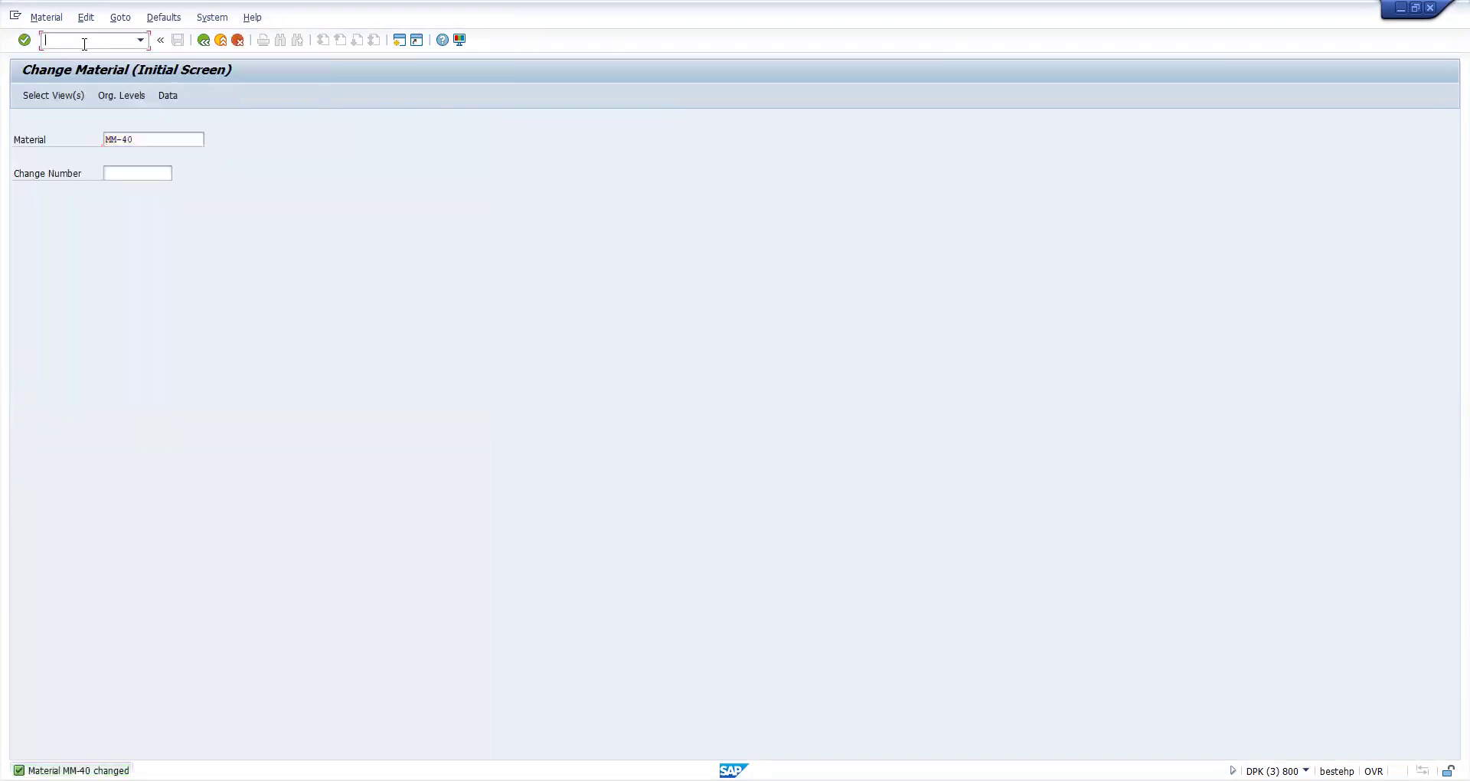
Begin a standard order for EMC2 / 10 / LP with sold-to party 800008.
type("/nmm03")
key("Return")
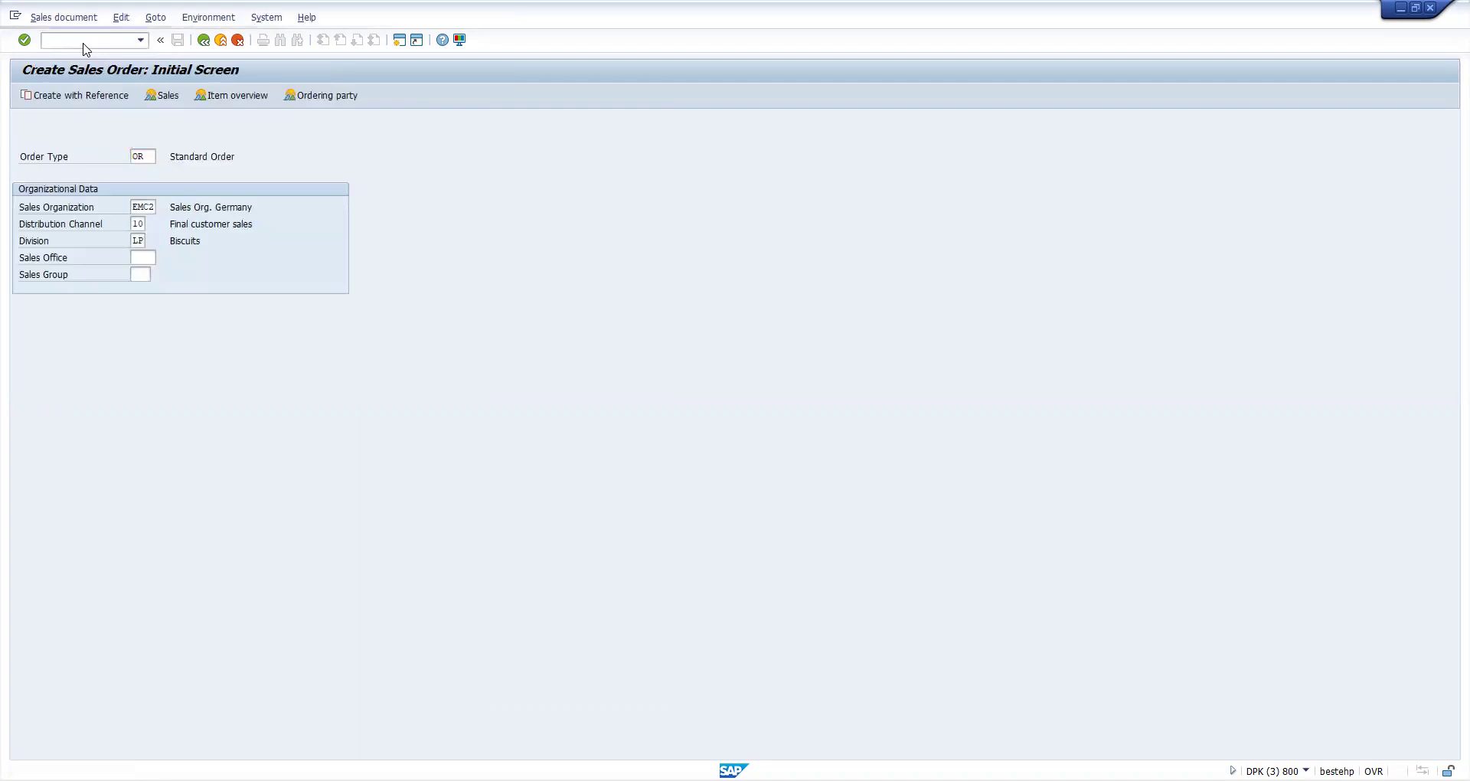
key("Return")
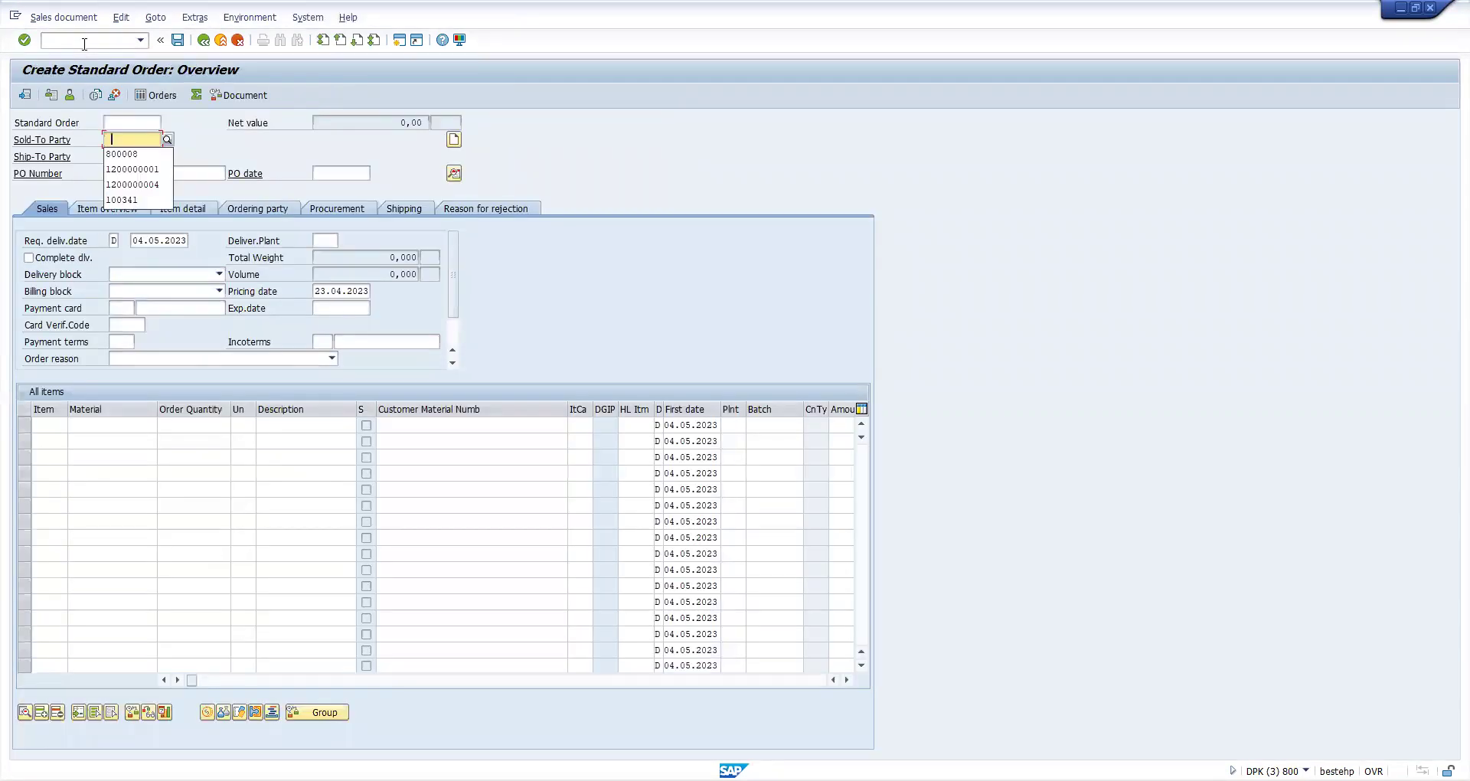
key("Down")
key("Return")
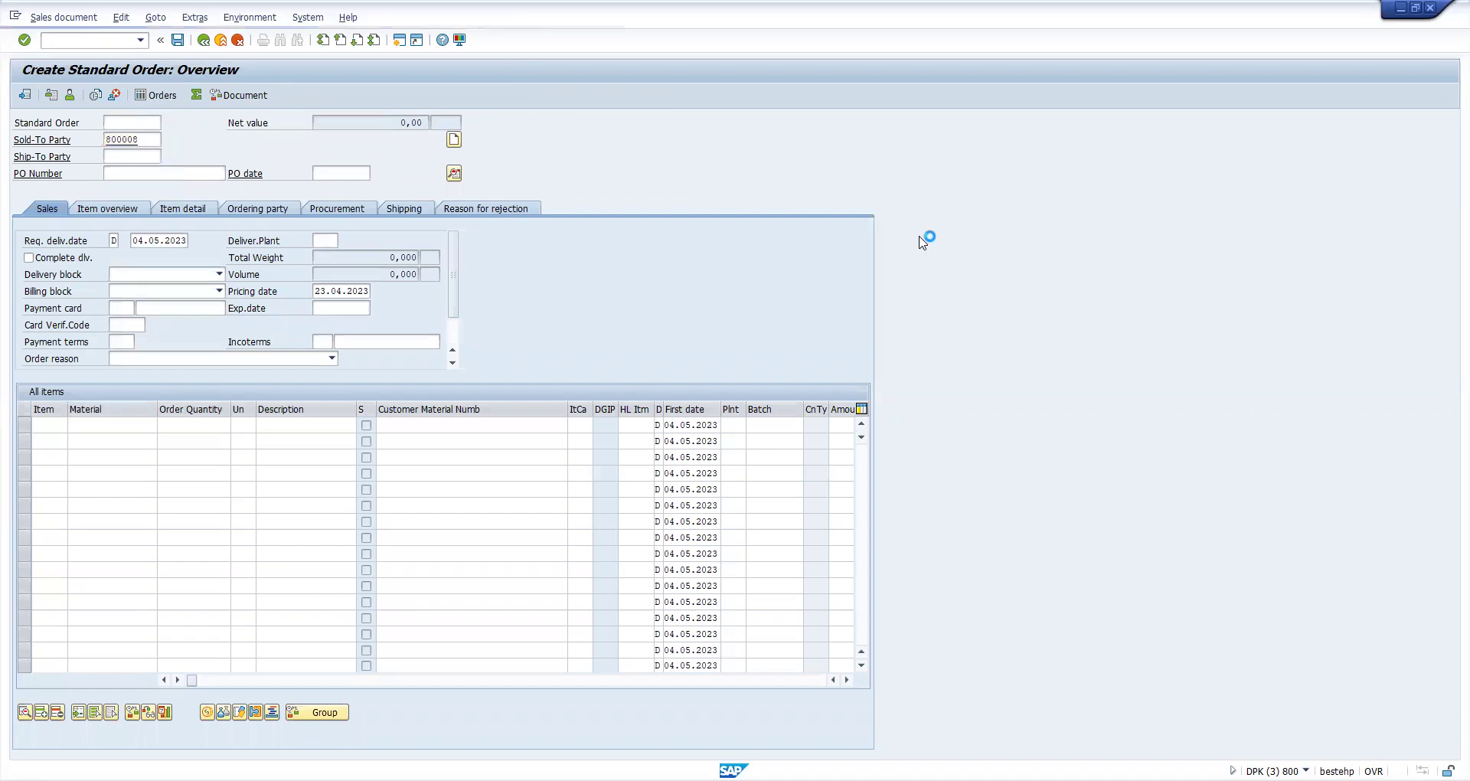
Add item MM-40 with quantity 1 to the order.
type("MM-40")
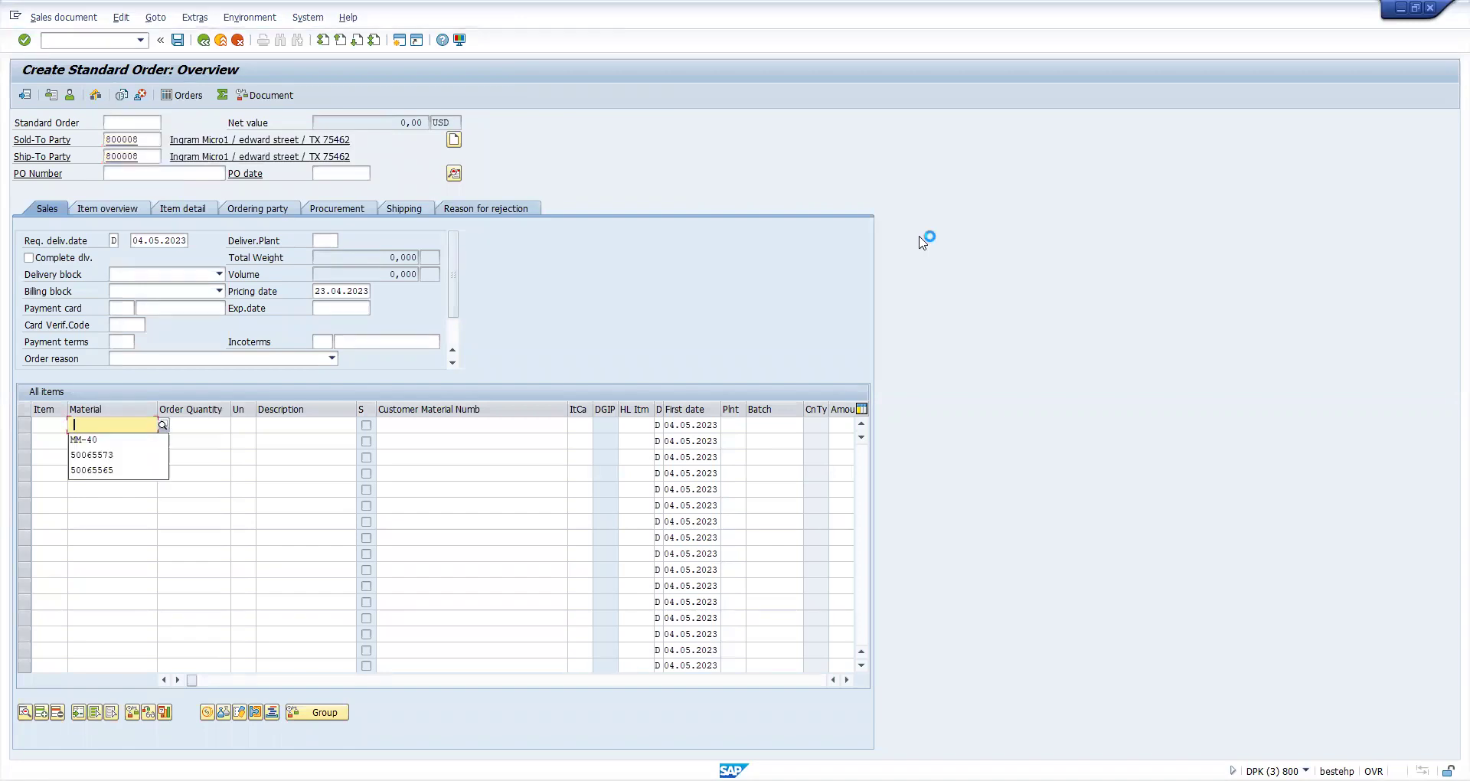
key("Tab")
type("1")
key("Return")
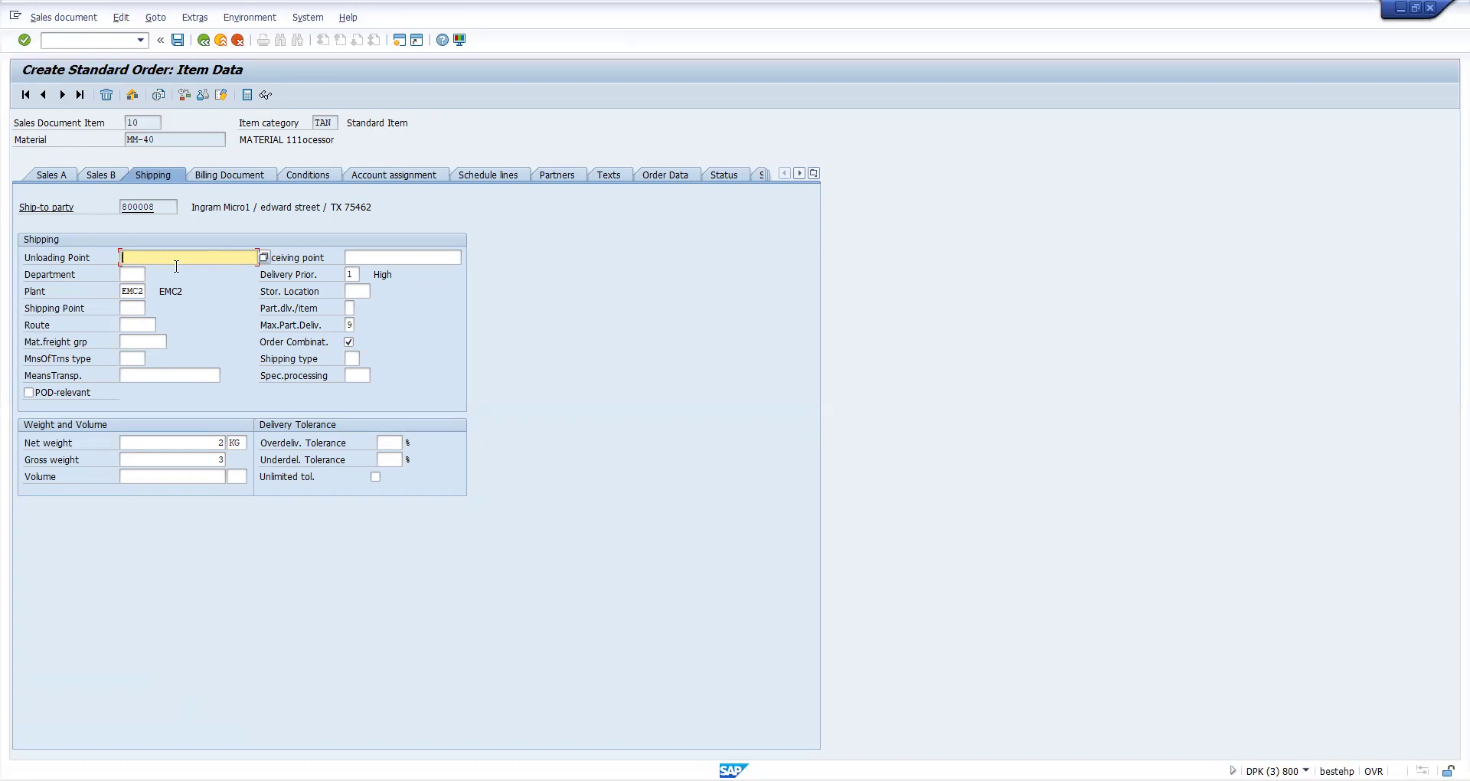
Leave item 10's shipping details for the order overview showing MM-40 with plant EMC2.
left_click(133, 310)
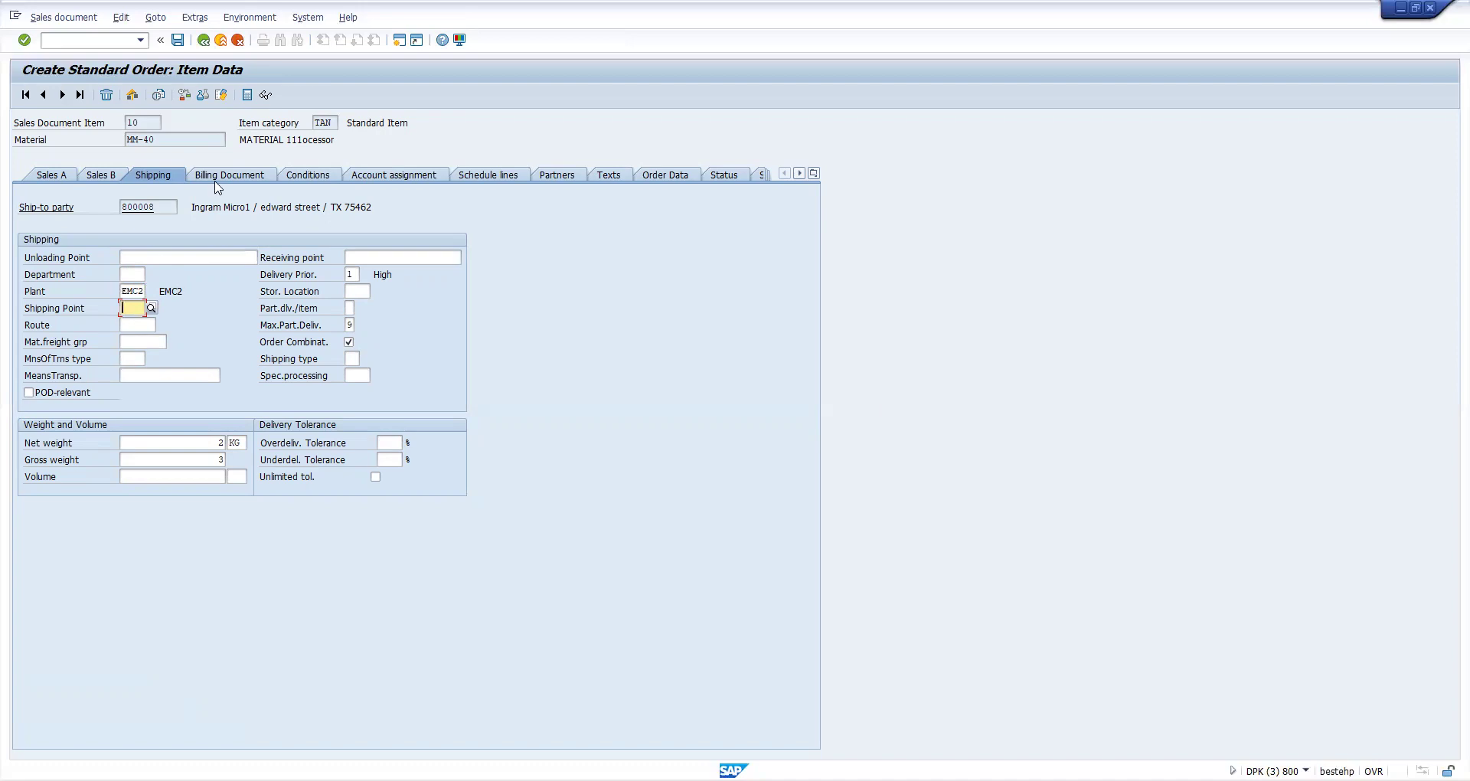
left_click(205, 43)
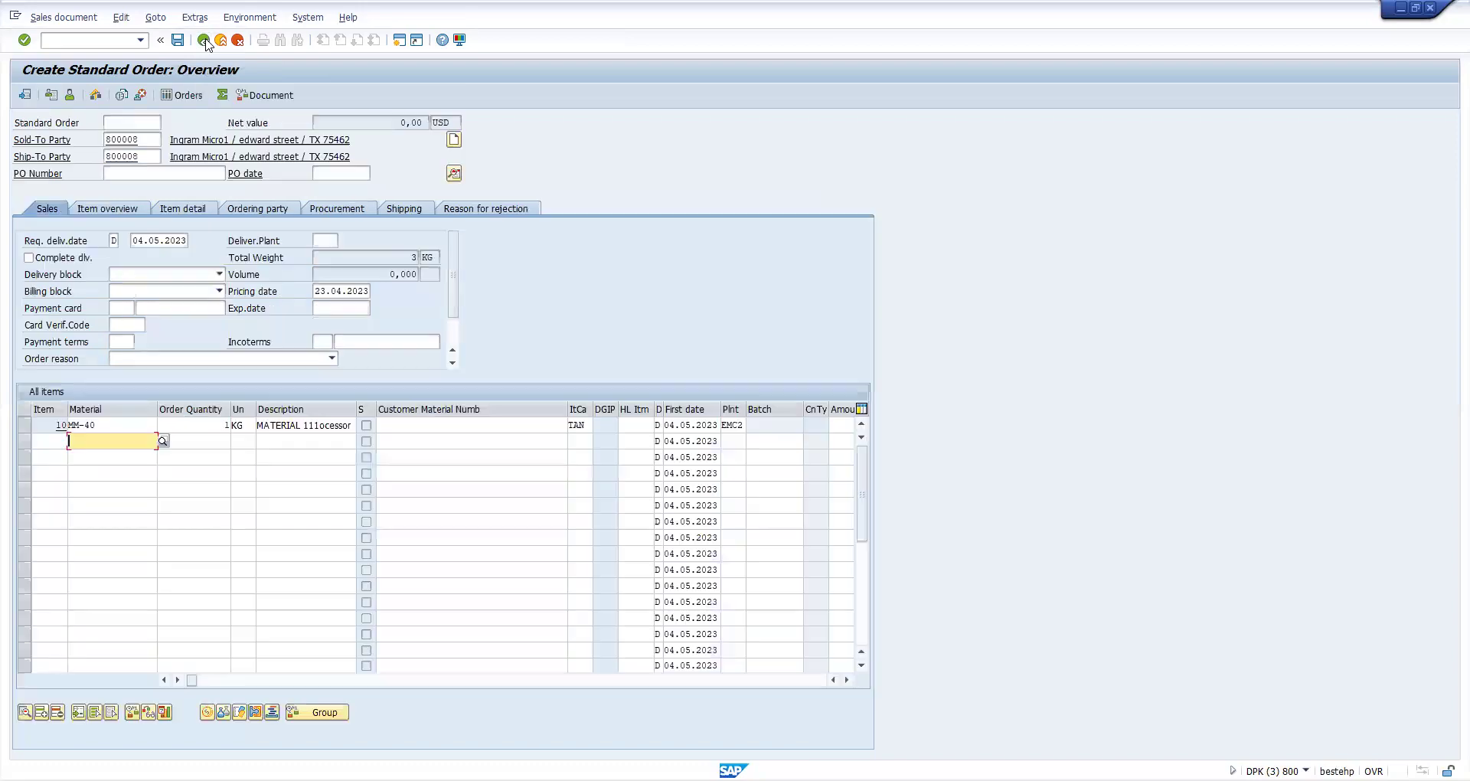
left_click(424, 41)
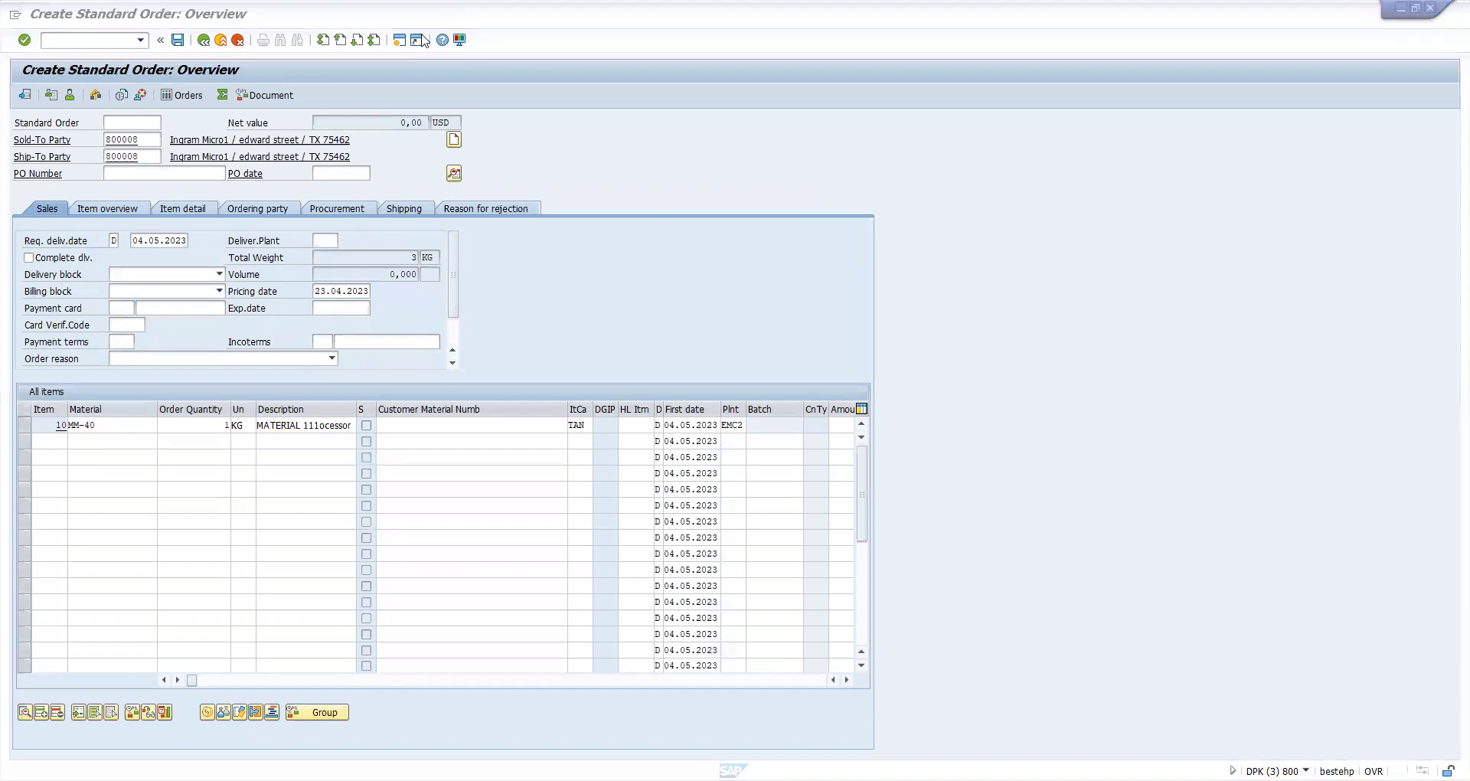